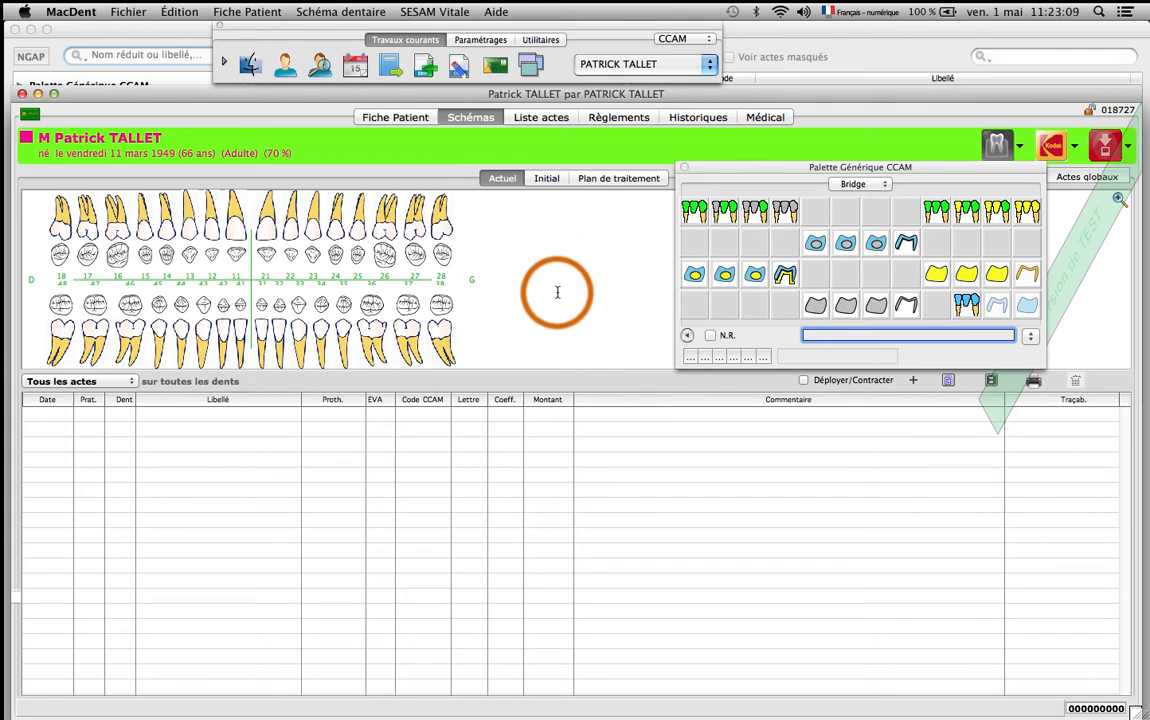
Open the CCAM acts nomenclature and search its acts for "LANGUE".
click(541, 40)
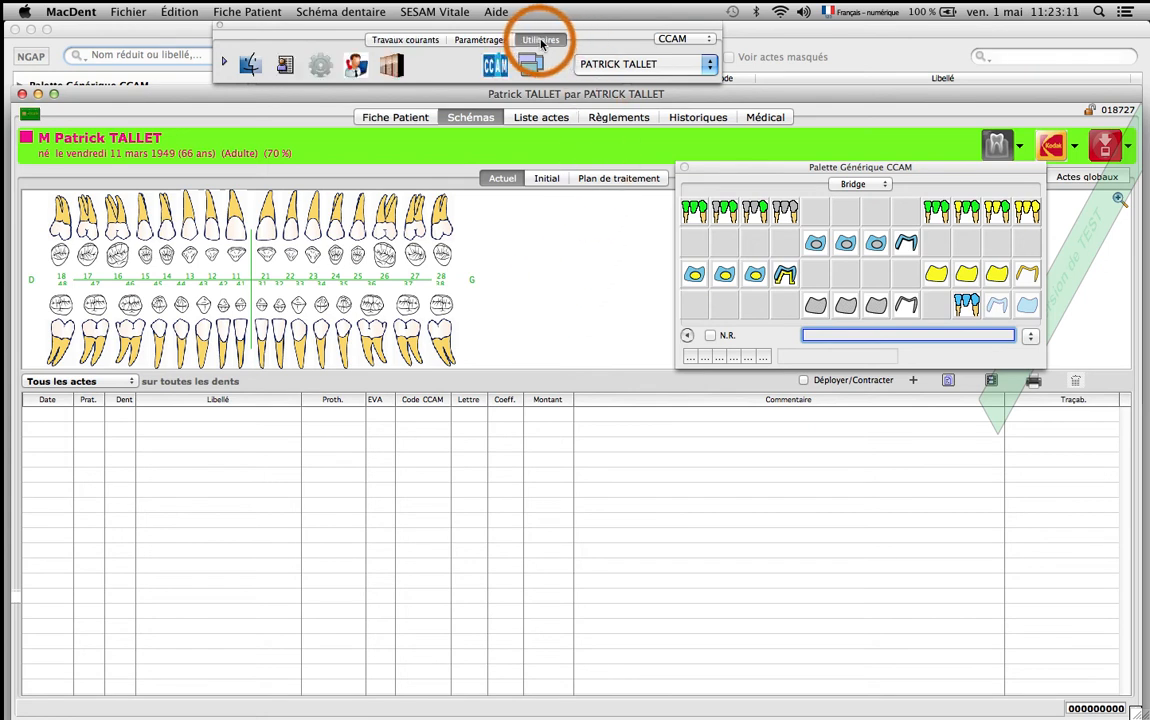
click(494, 67)
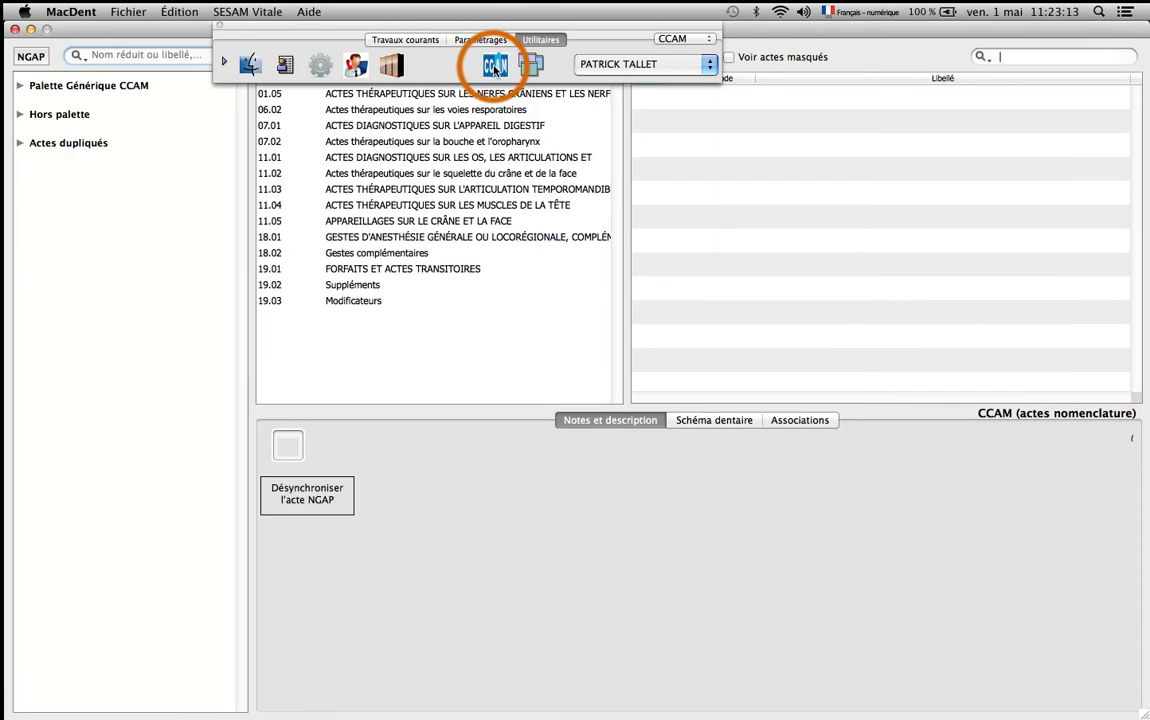
click(1018, 59)
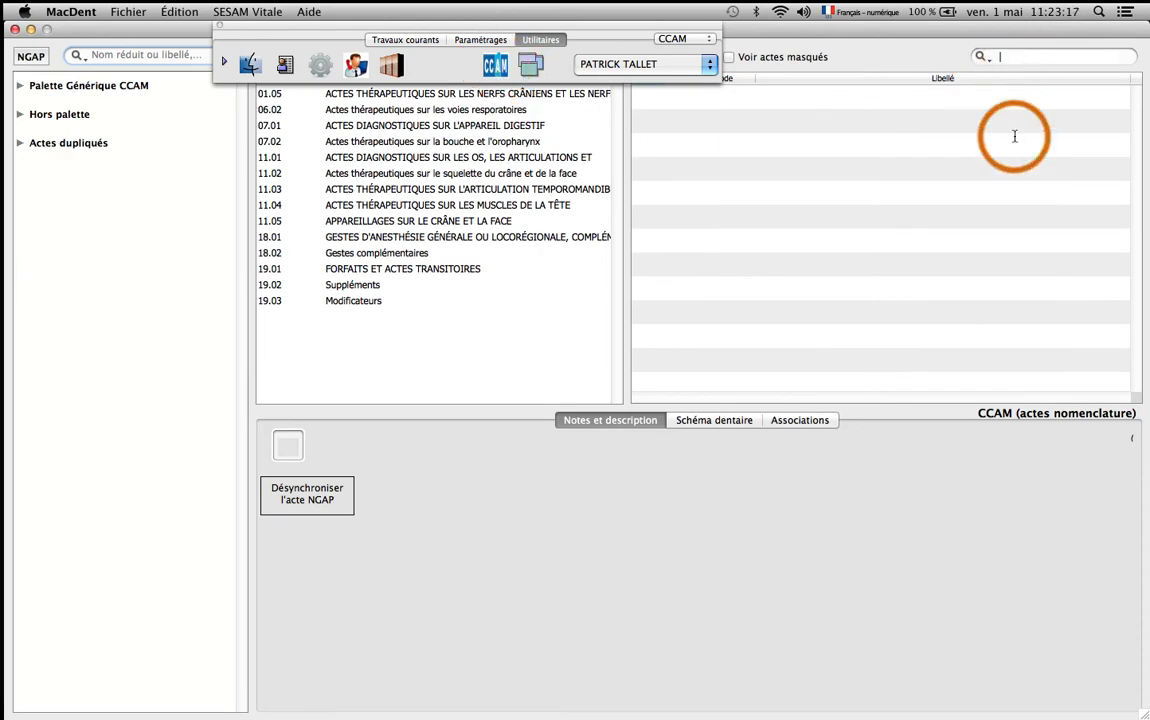
text(LANGUE)
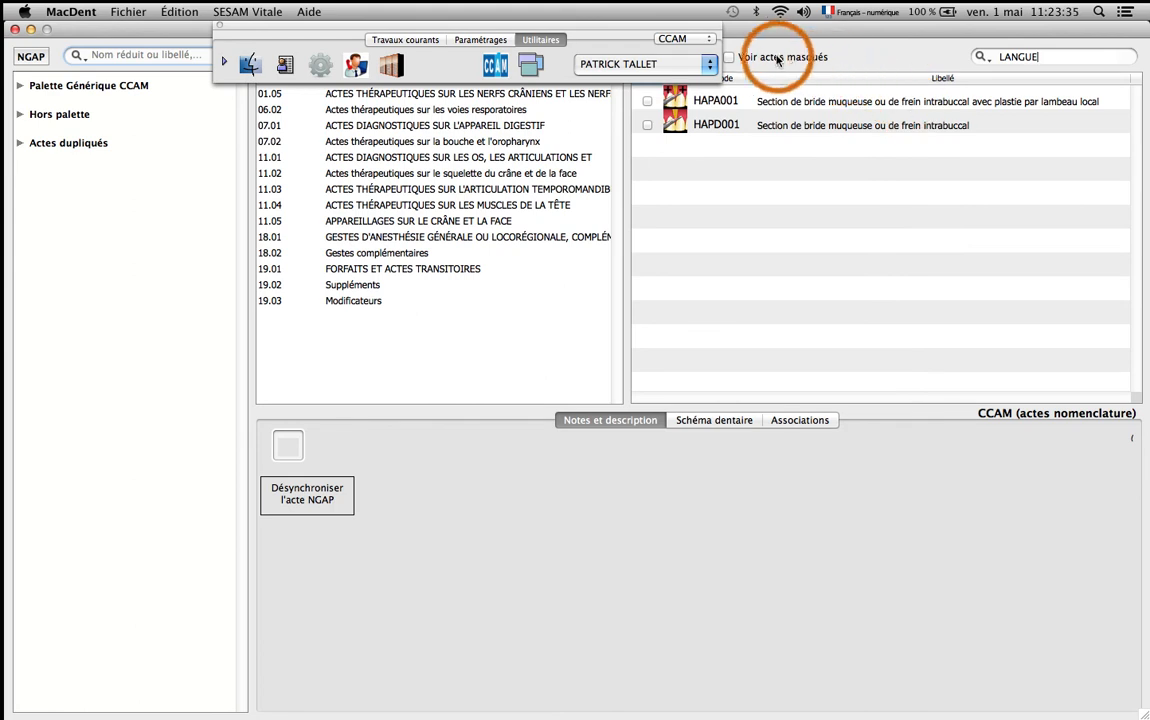
Display the masked acts, unmask HAJA009 "Parage et/ou suture de plaie de la langue", and stop displaying masked acts.
click(729, 59)
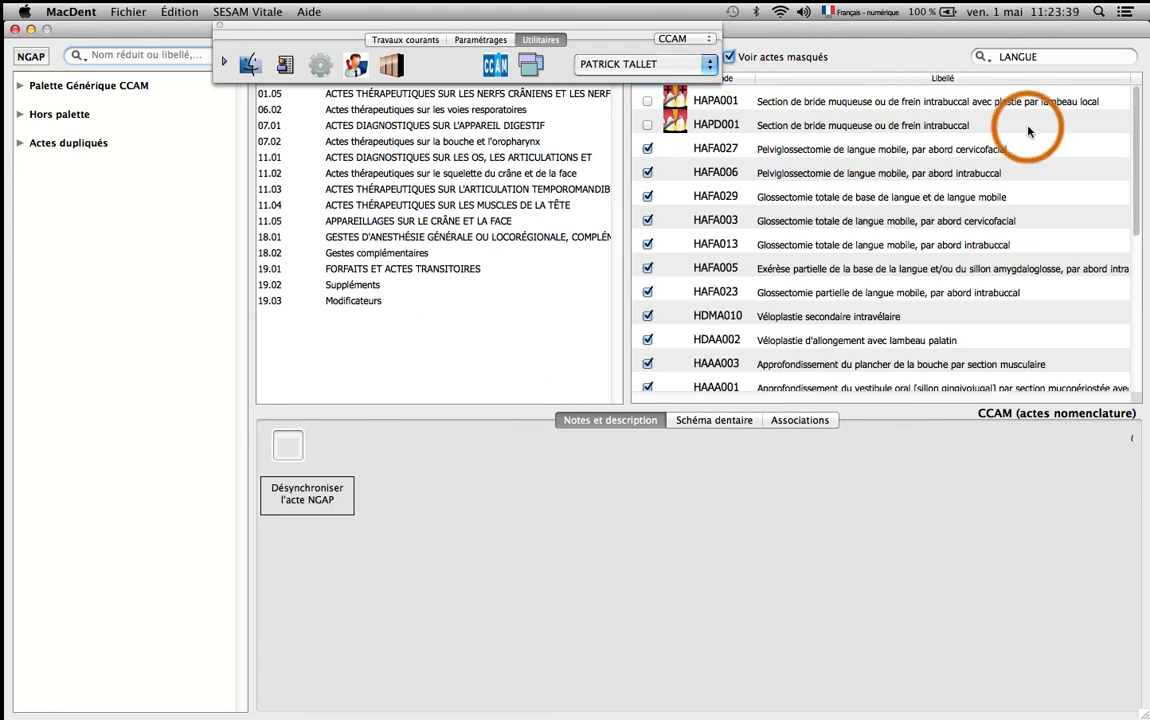
scroll(1131, 154, down, 2)
drag(1131, 154, 1131, 262)
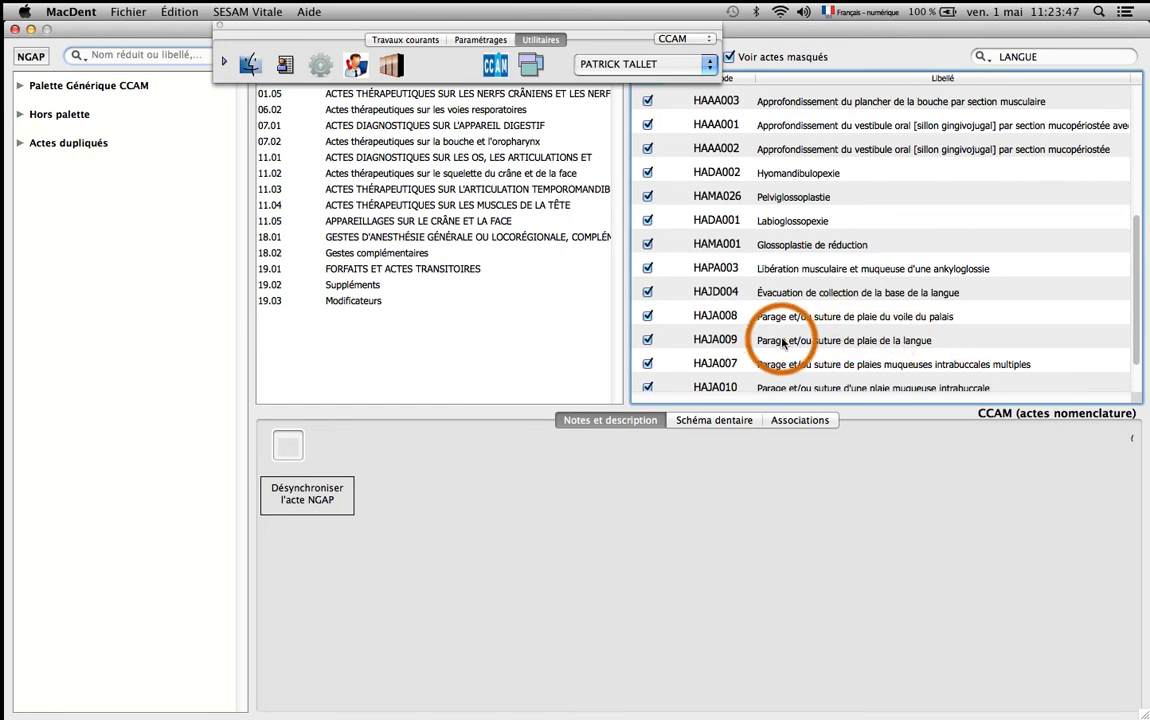
click(752, 340)
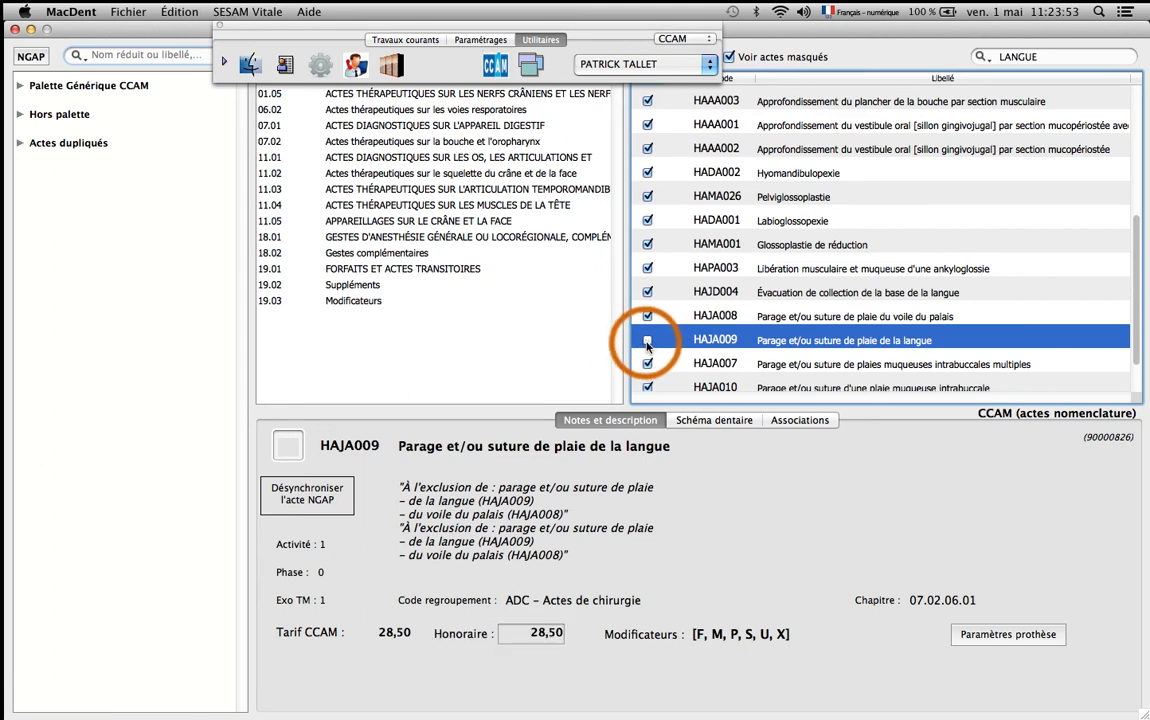
click(730, 59)
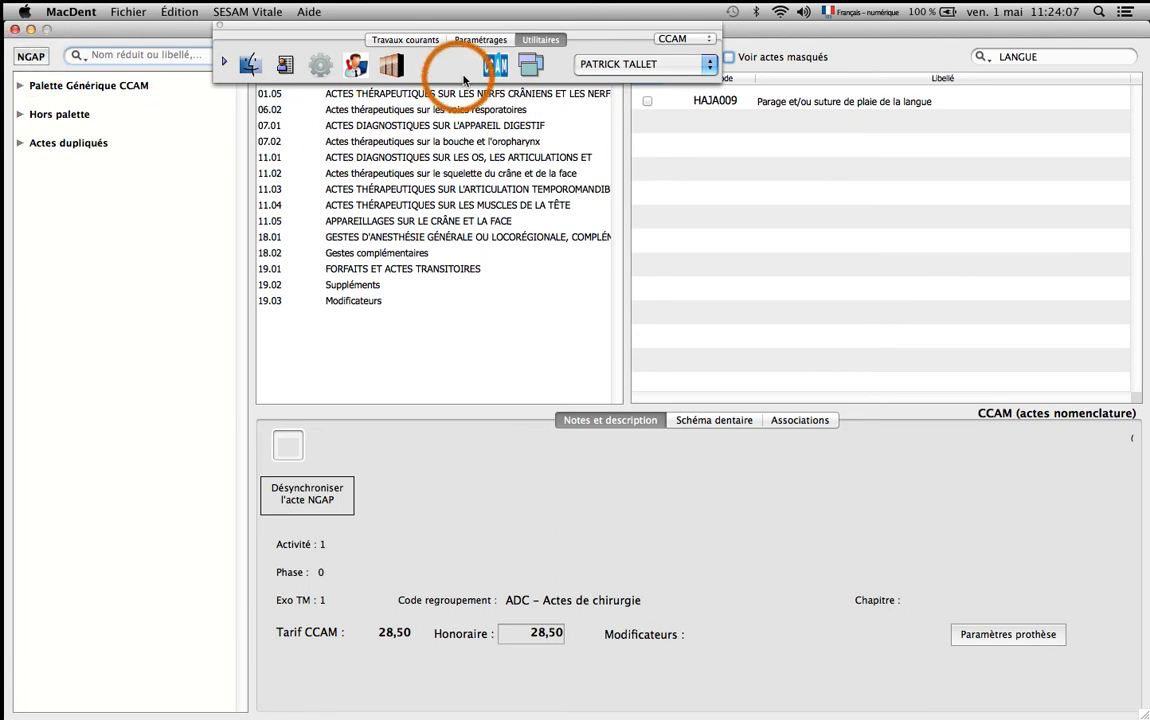
Open the acts nomenclature settings and add a new act.
click(482, 40)
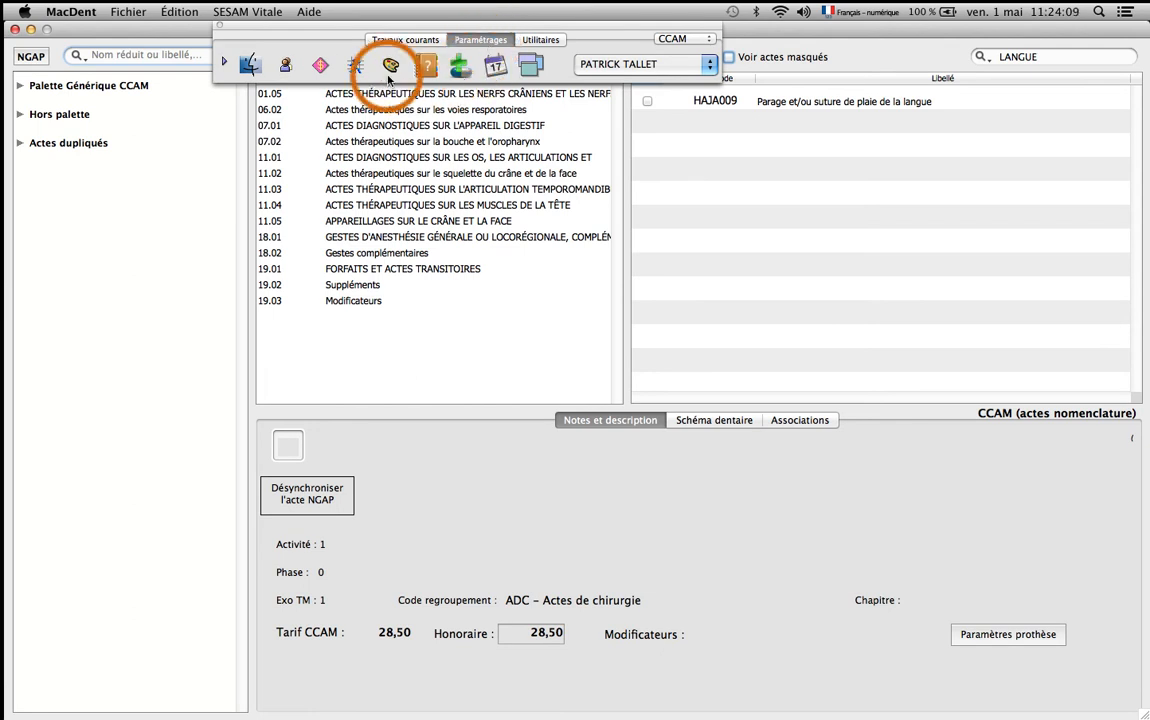
click(320, 64)
drag(383, 104, 550, 106)
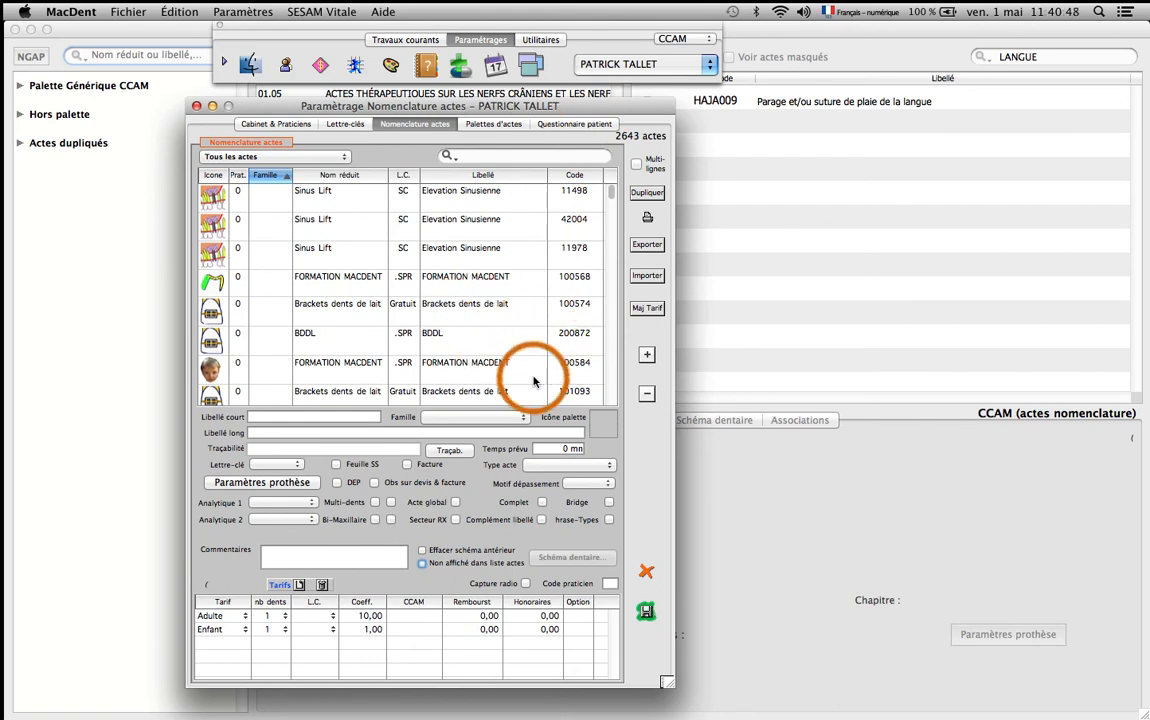
click(646, 357)
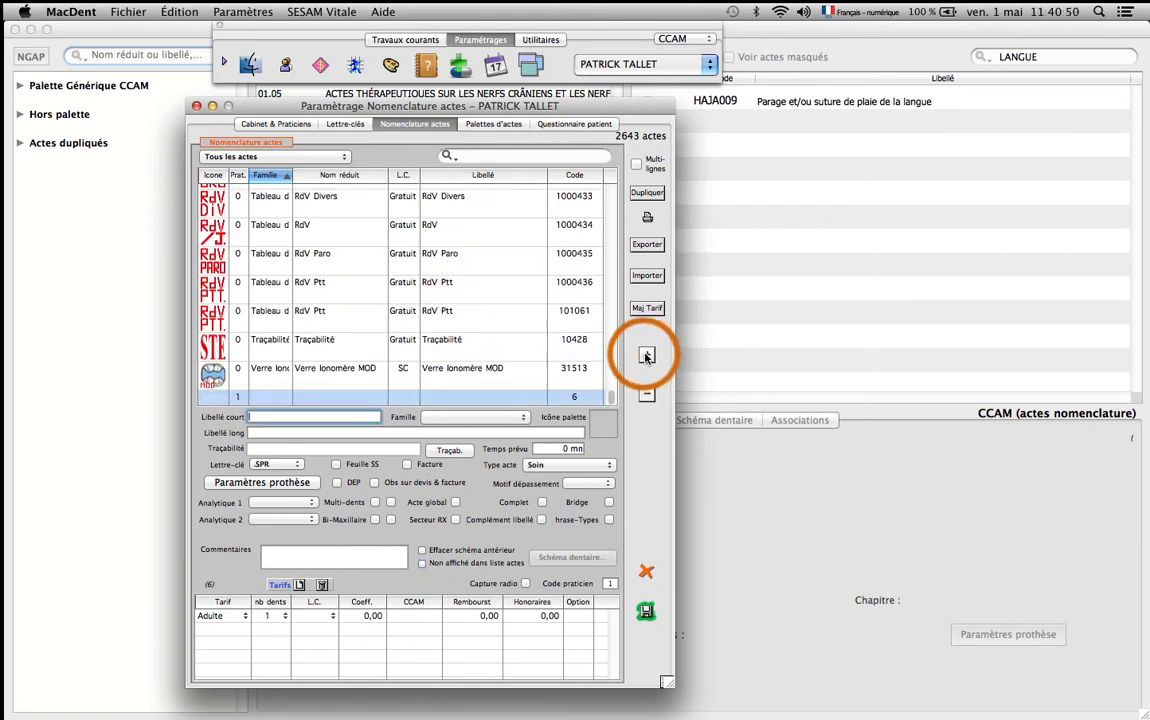
Set the new act's short and long labels to "Suture Plaie de la Langue", enable Feuille SS and Acte global, and save it.
click(324, 416)
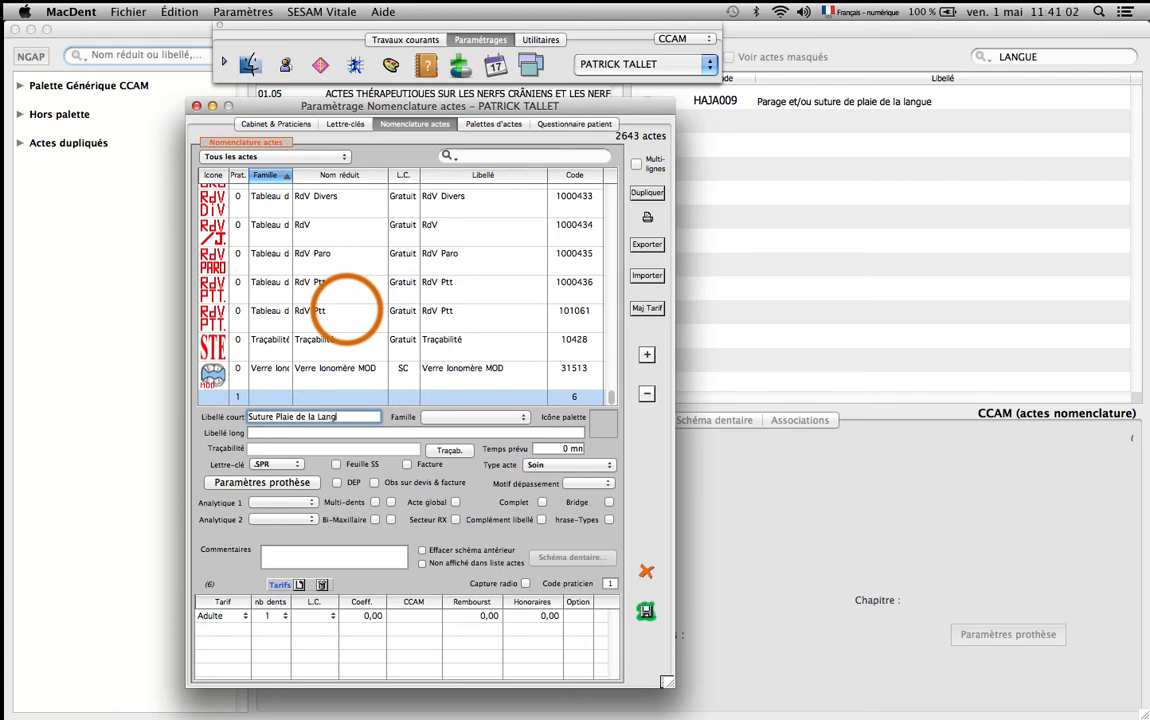
key(Tab)
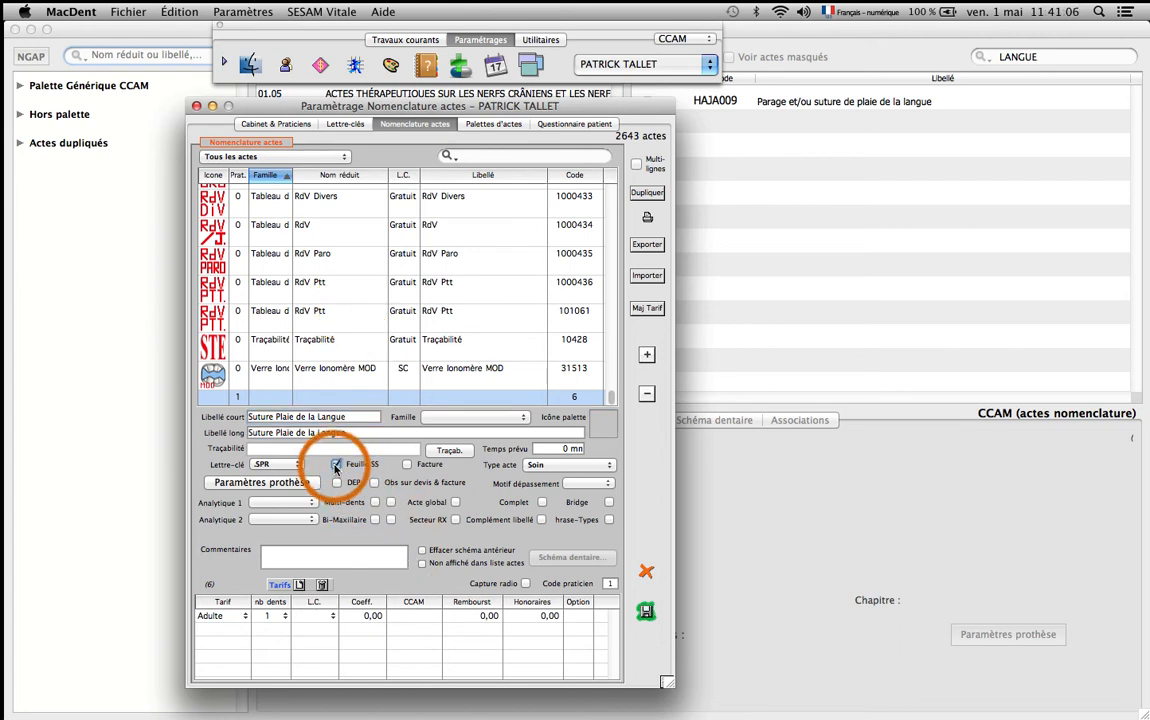
click(455, 503)
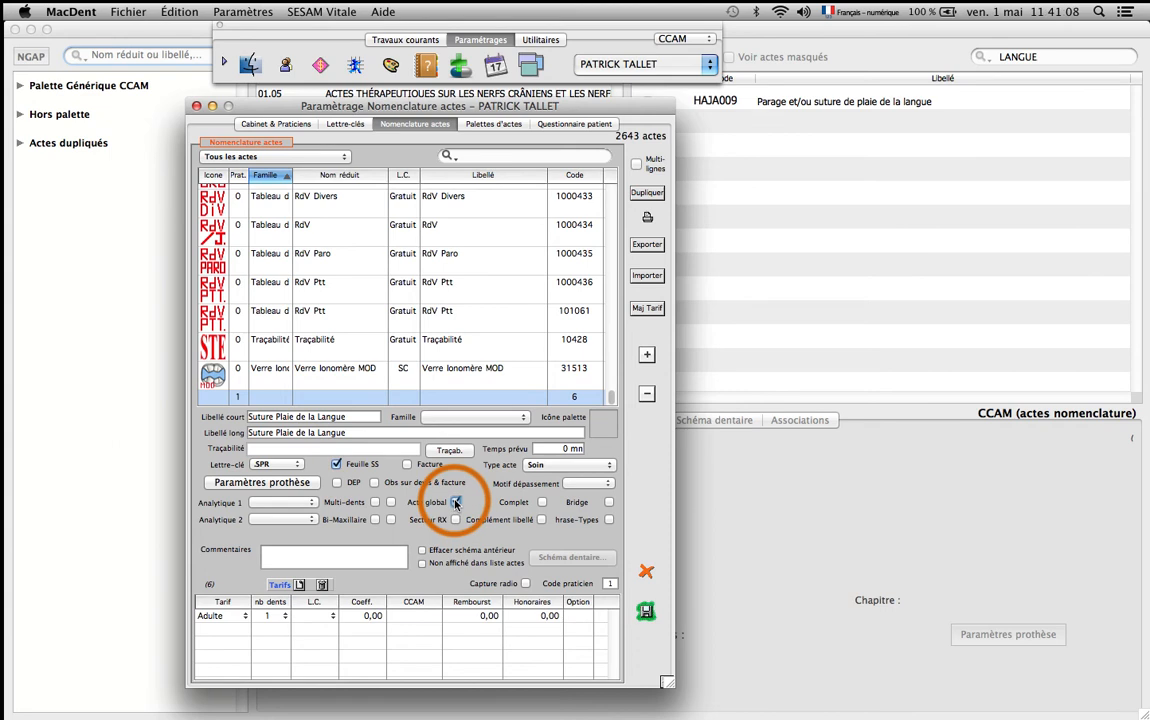
click(646, 612)
click(487, 368)
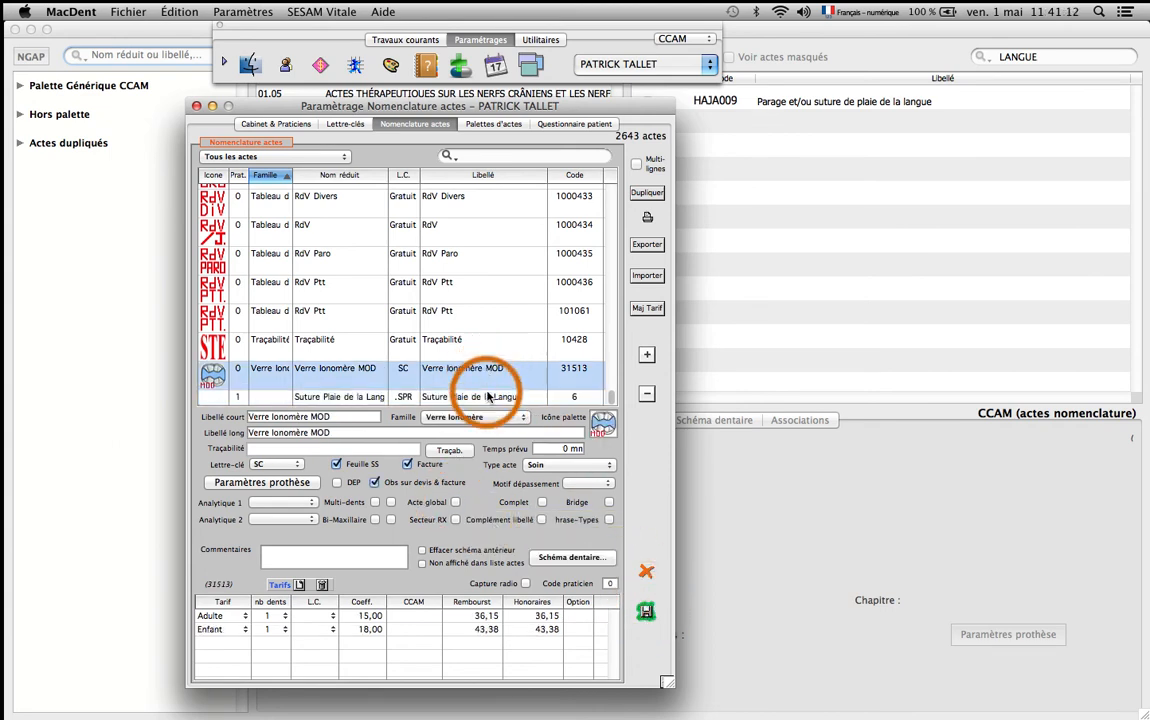
Delete the duplicate second Adulte tariff line from the "Suture Plaie de la Langue" act.
click(487, 398)
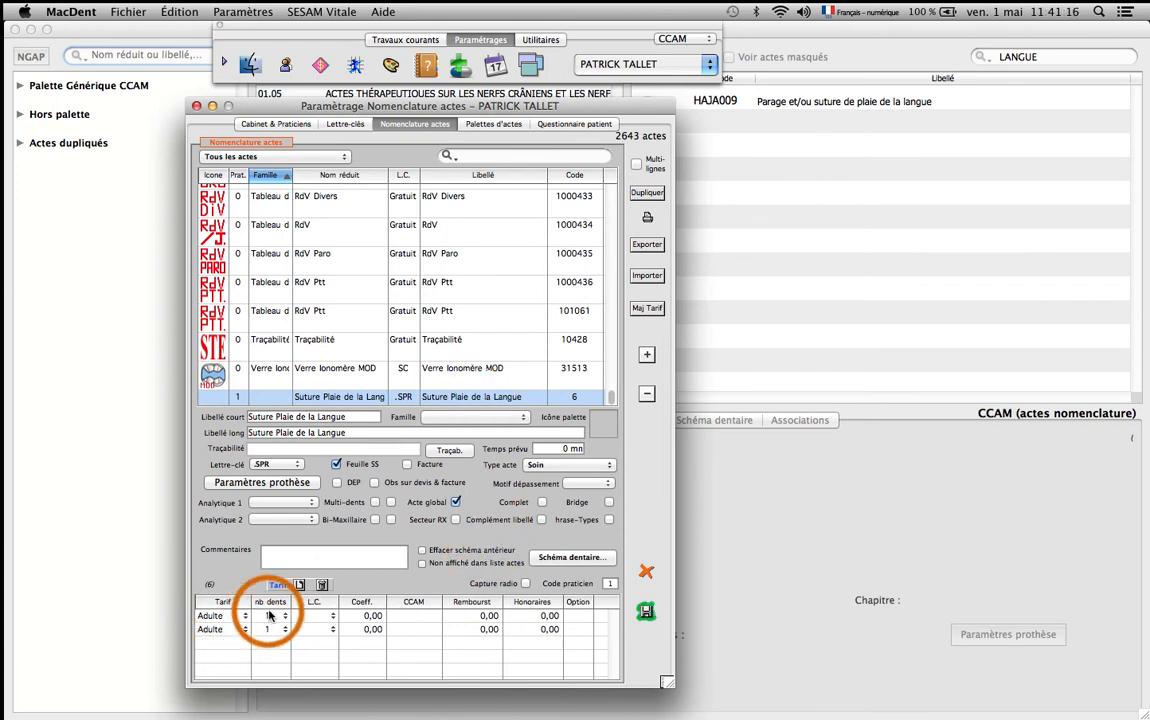
click(478, 630)
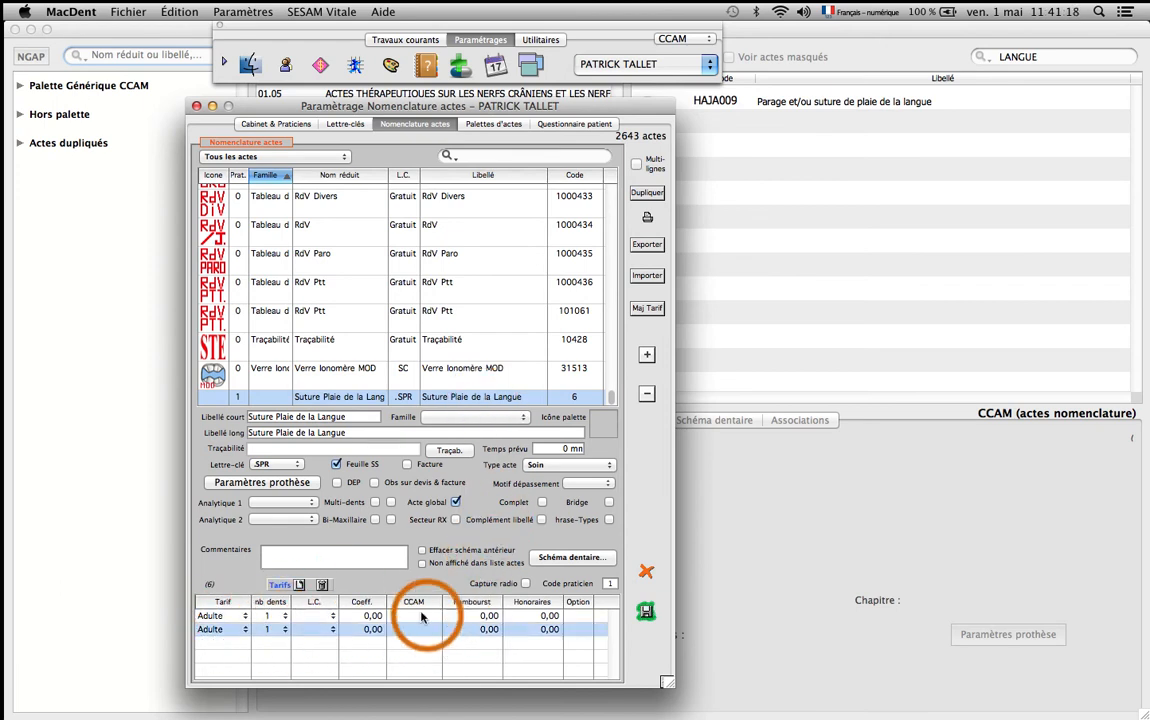
click(320, 592)
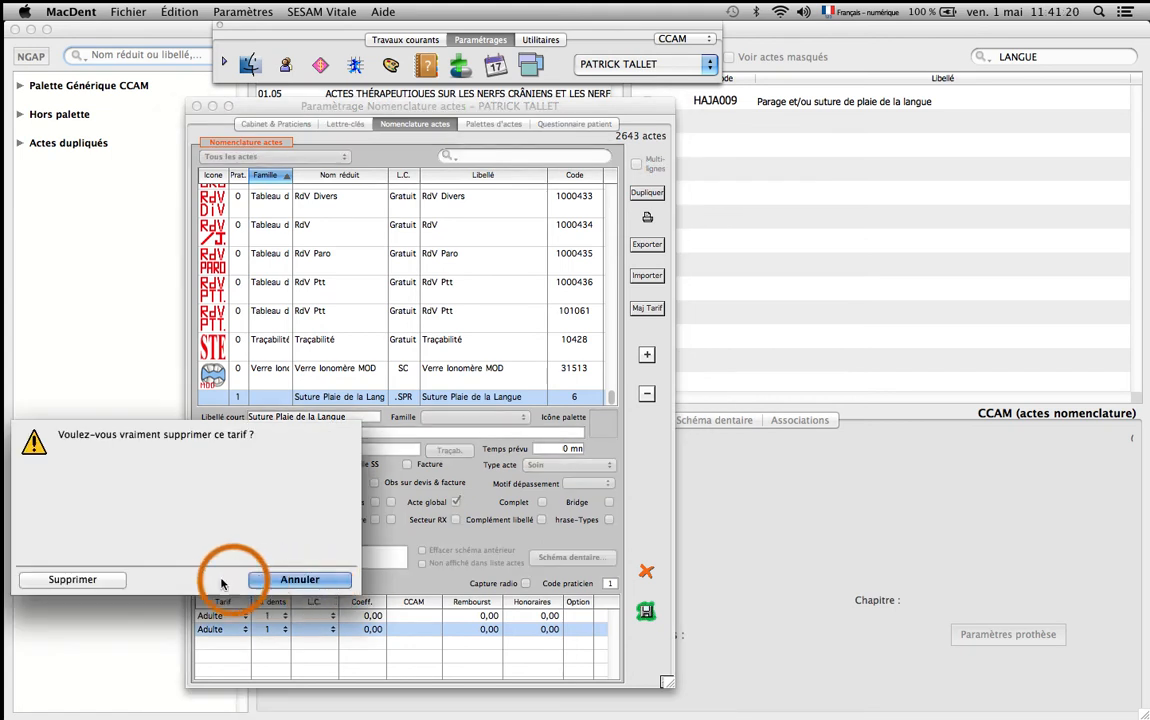
click(91, 580)
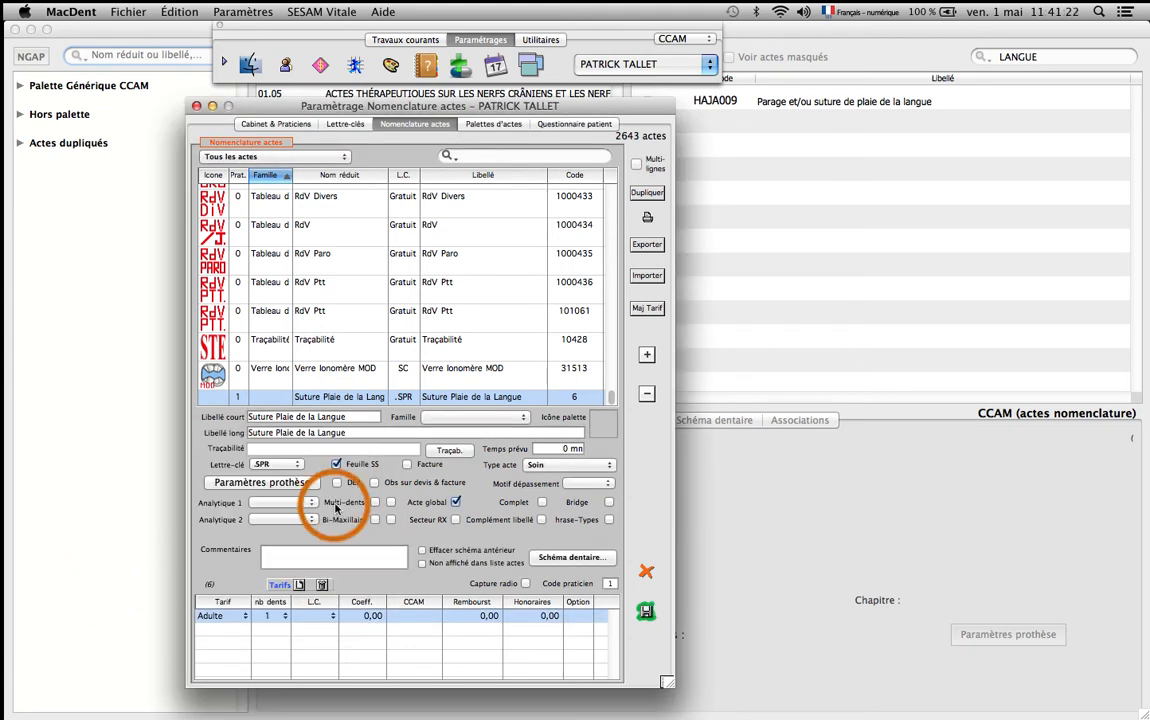
click(362, 369)
click(364, 398)
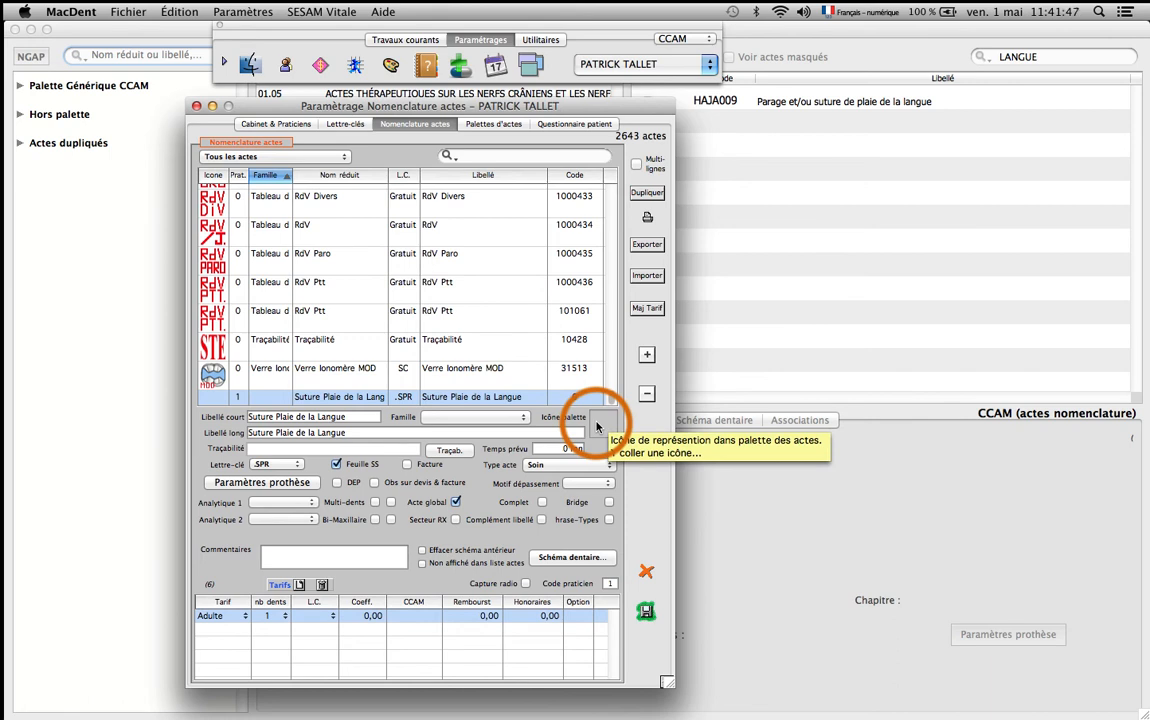
Switch to GraphicConverter and open the Icônes folder of Complements MacDent in the image browser.
key(super+Tab)
key(super+Tab)
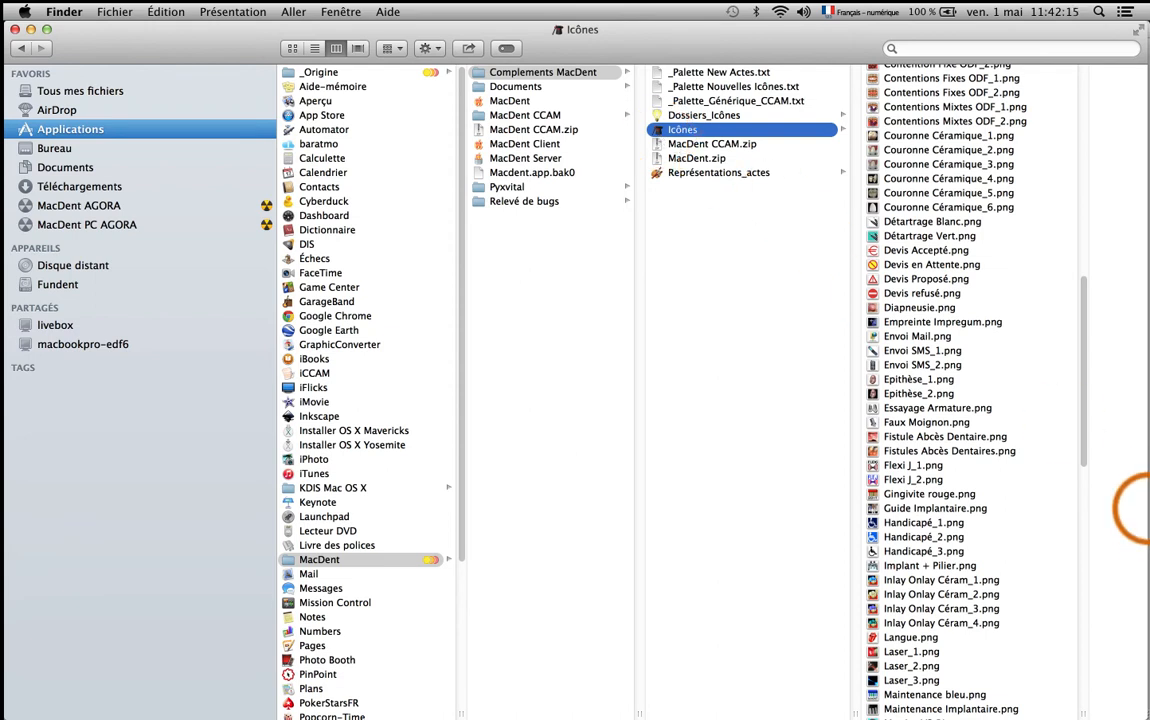
mouse_move(1132, 512)
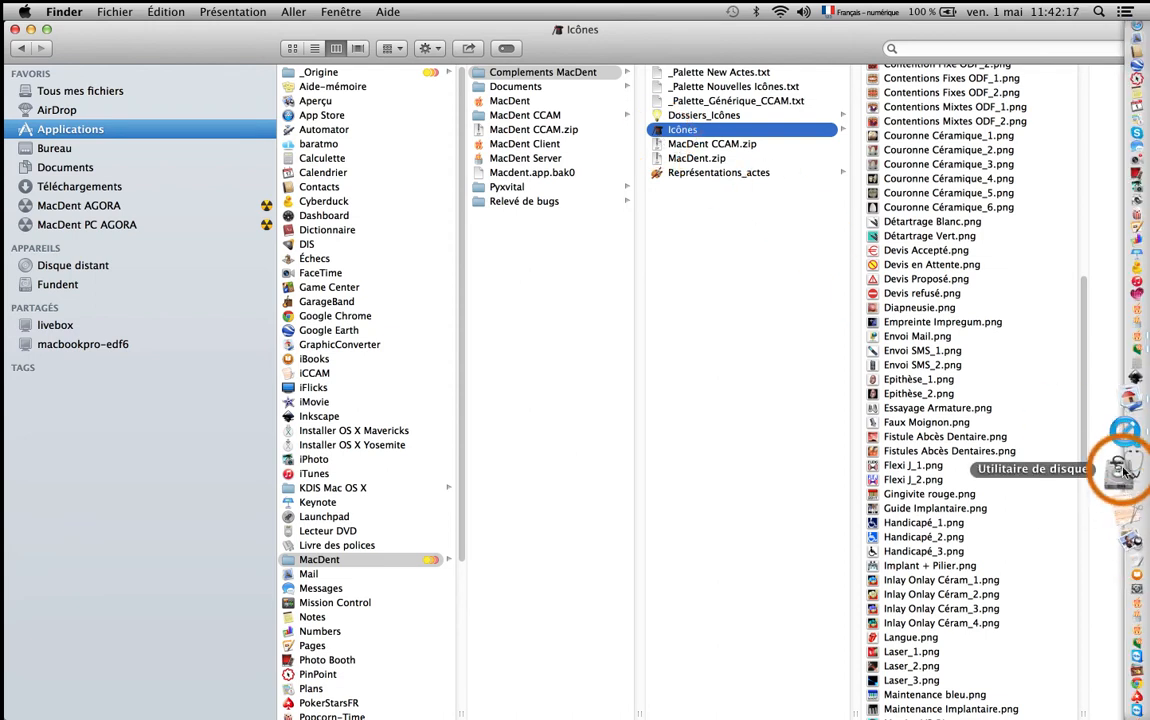
click(1122, 443)
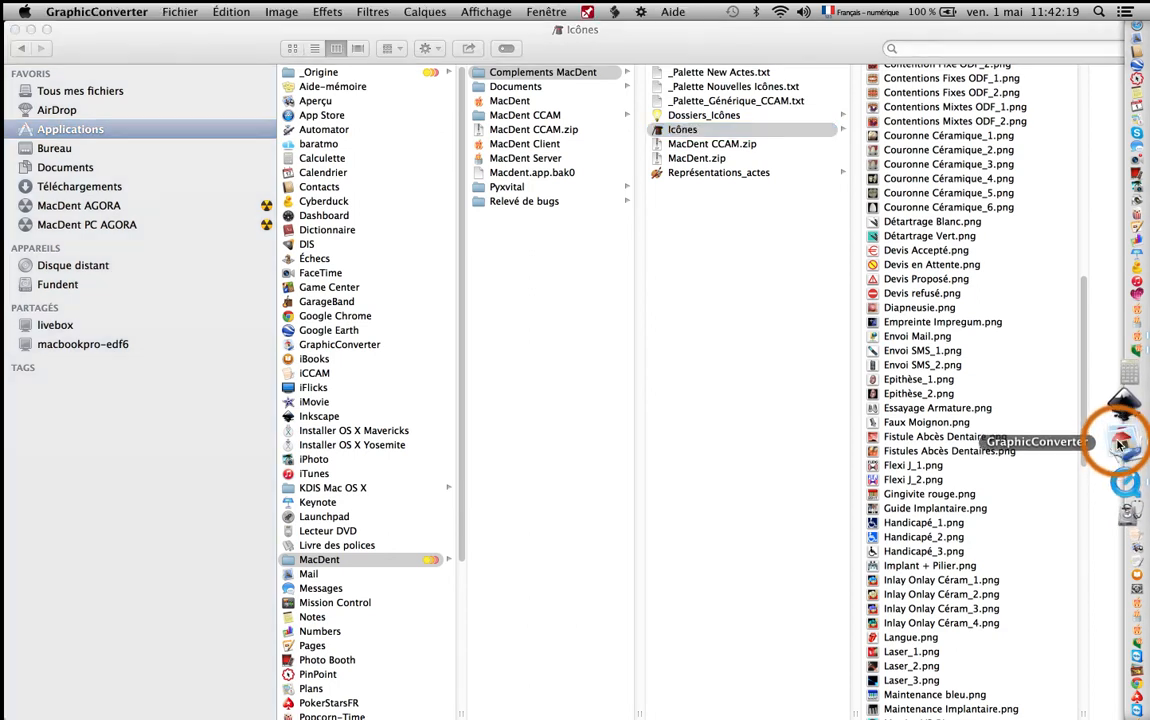
click(180, 12)
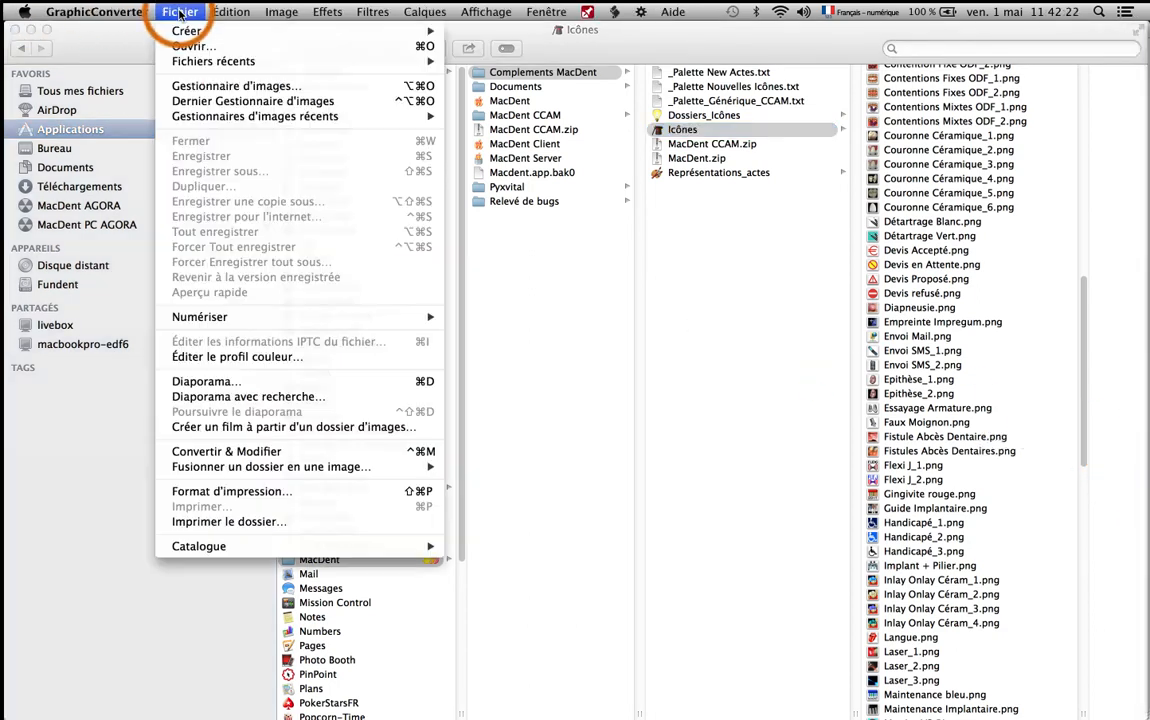
click(205, 90)
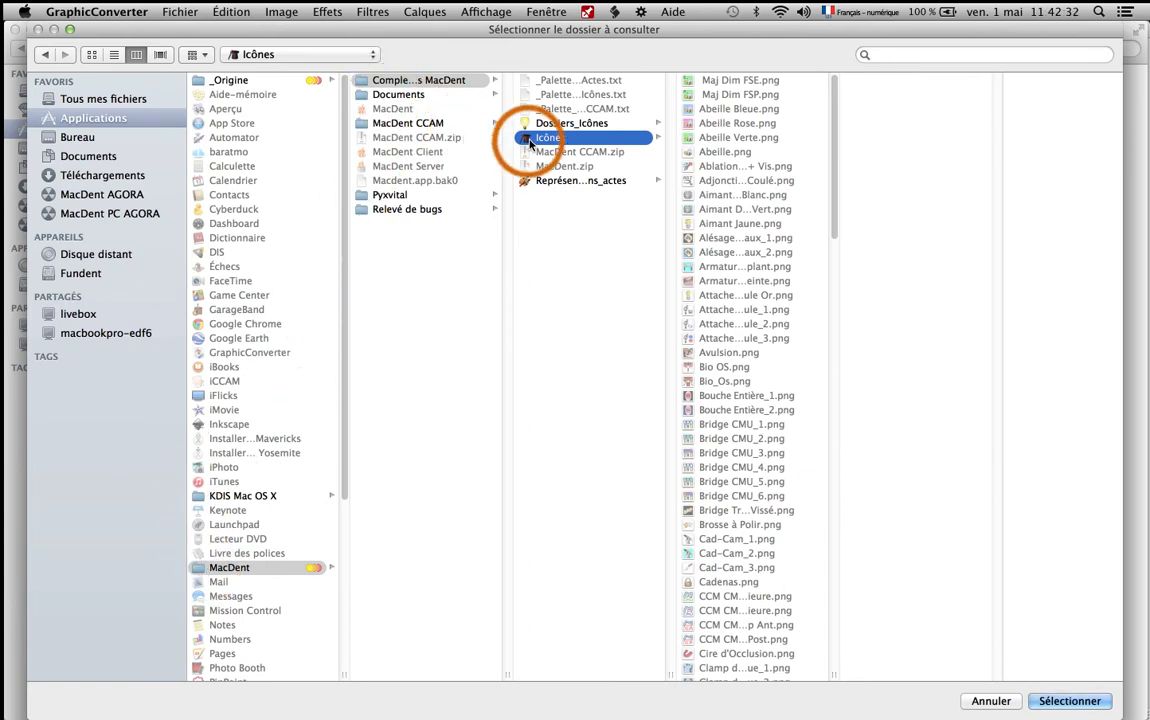
click(1066, 703)
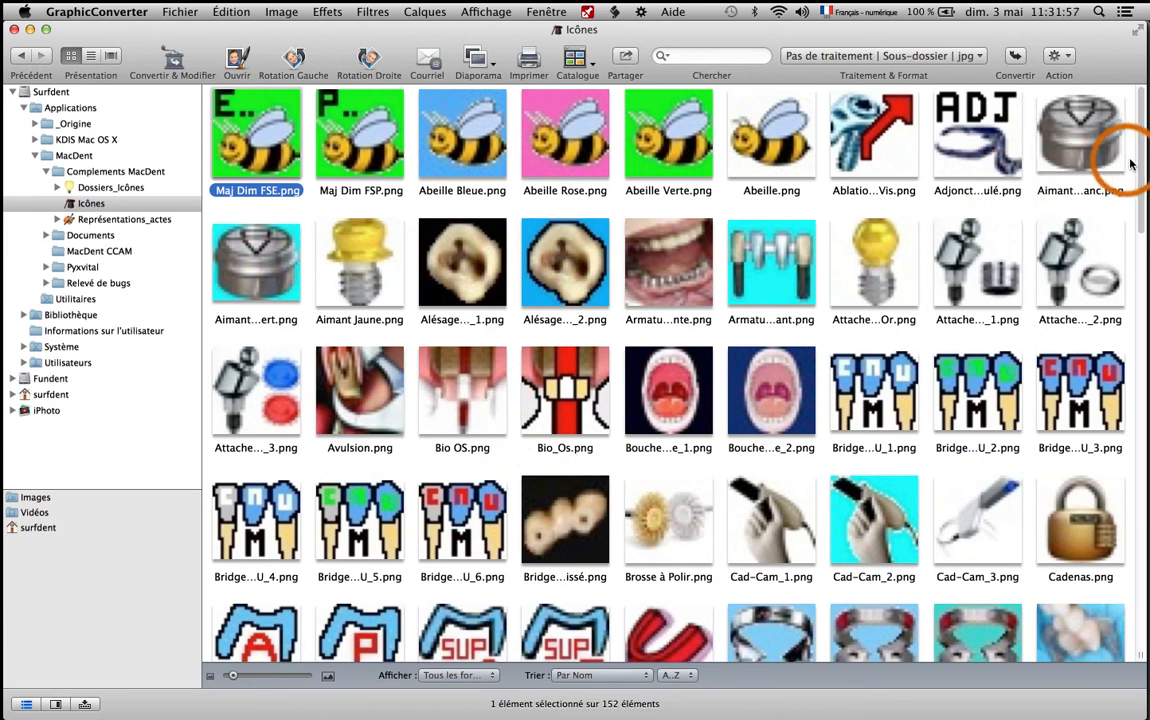
Open Langue.png from the Icônes folder and enlarge its image window.
drag(1140, 175, 1137, 400)
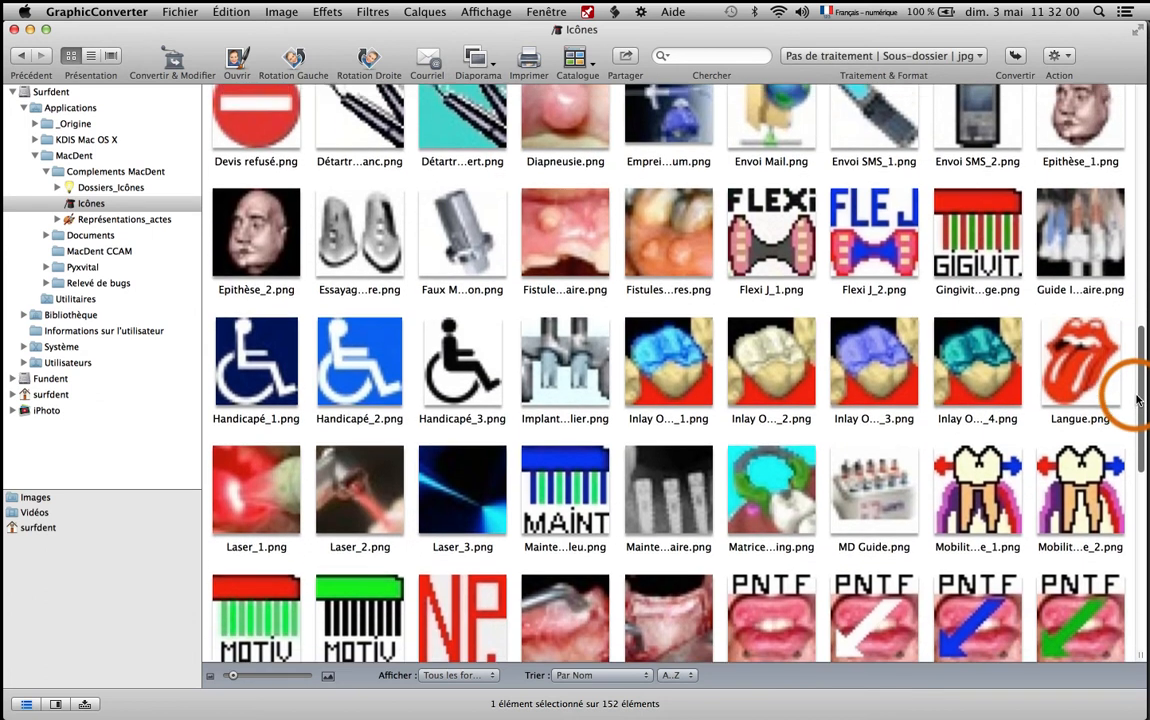
click(1075, 368)
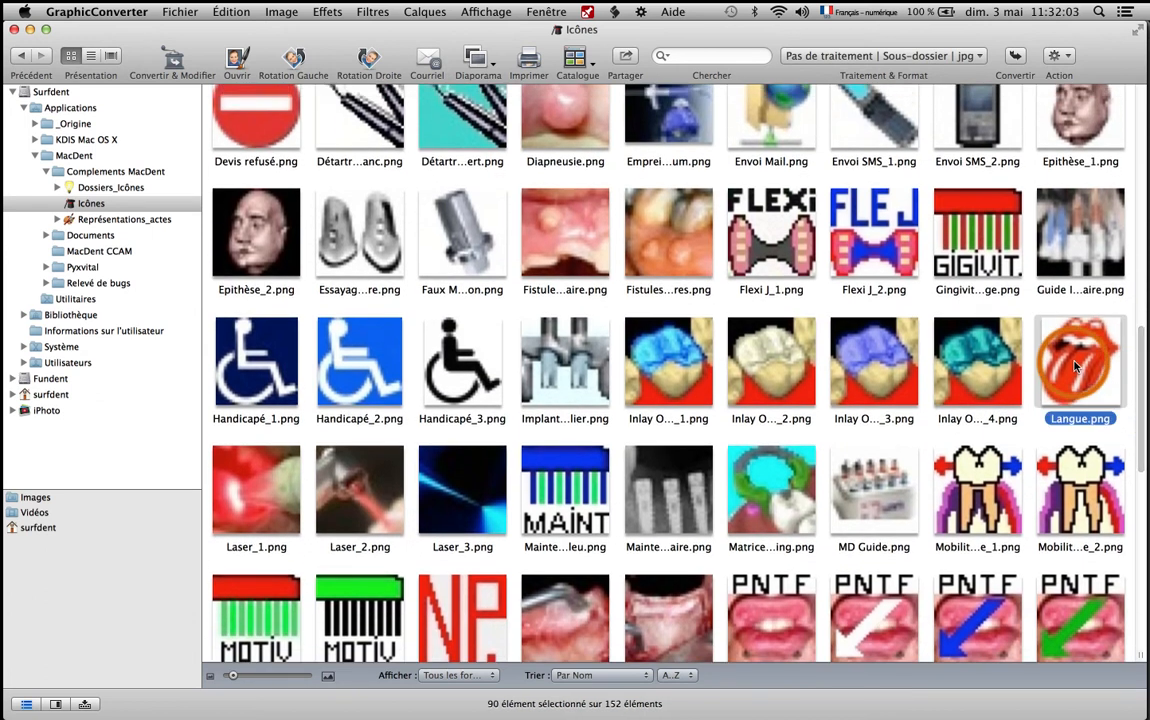
double_click(1075, 368)
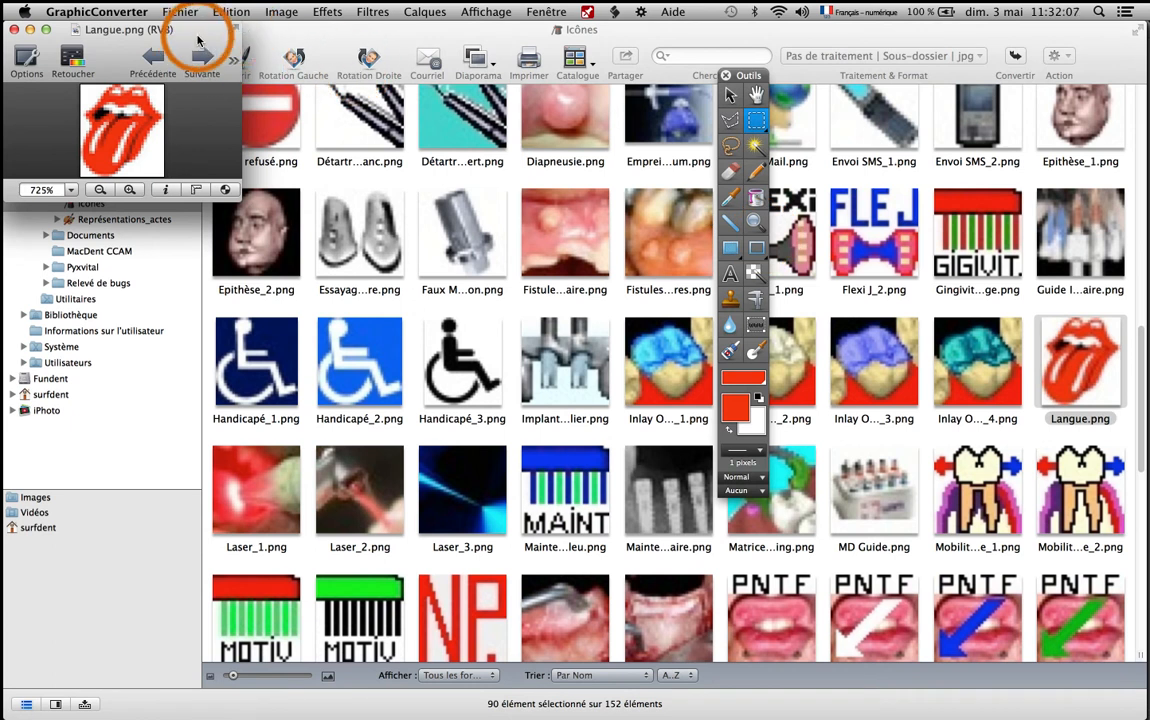
drag(203, 45, 273, 45)
drag(297, 207, 560, 640)
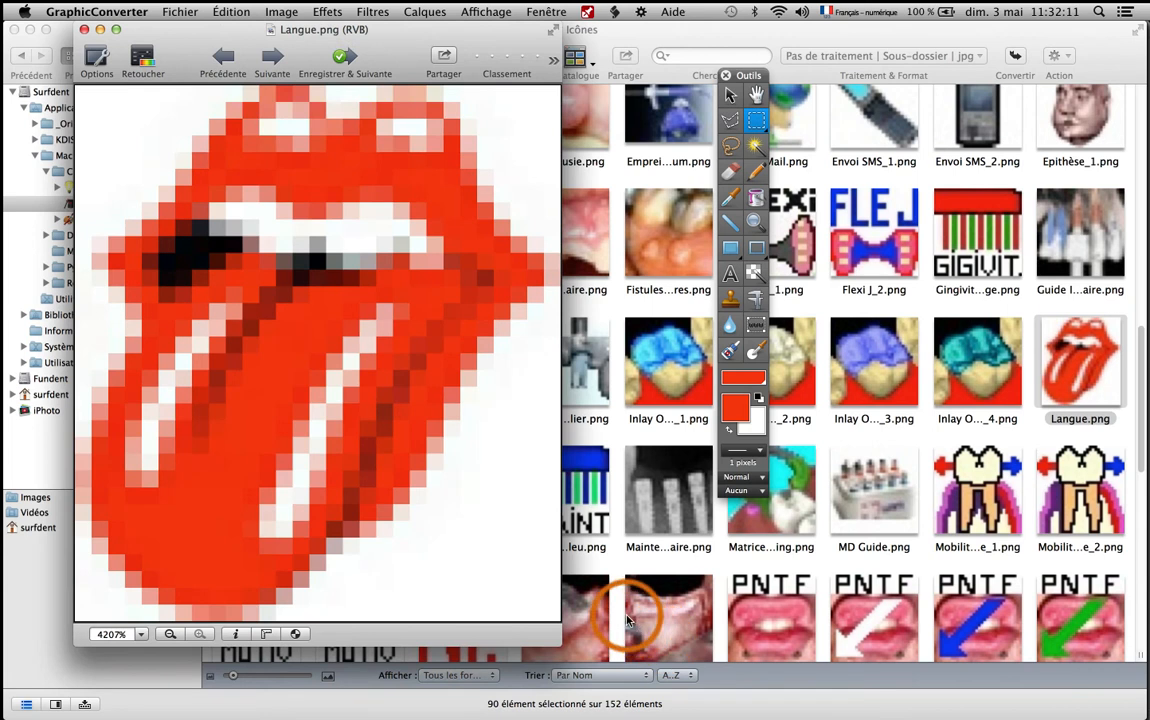
Select the entire Langue.png image and copy it to the clipboard.
click(229, 12)
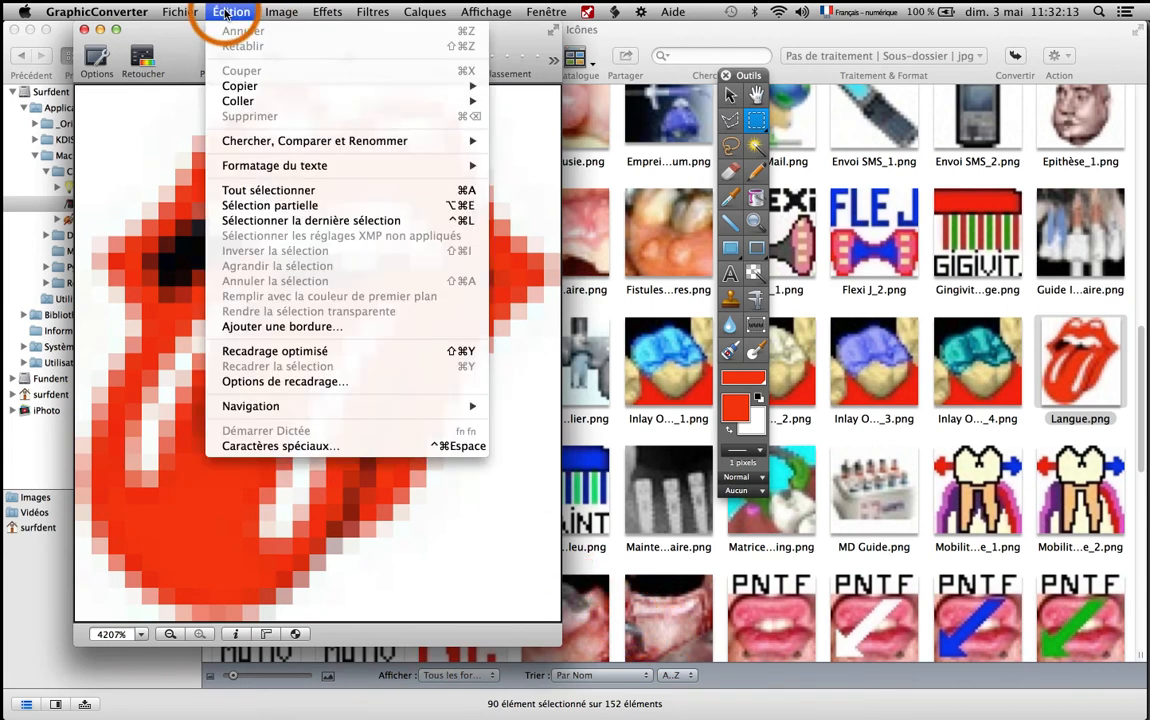
mouse_move(272, 168)
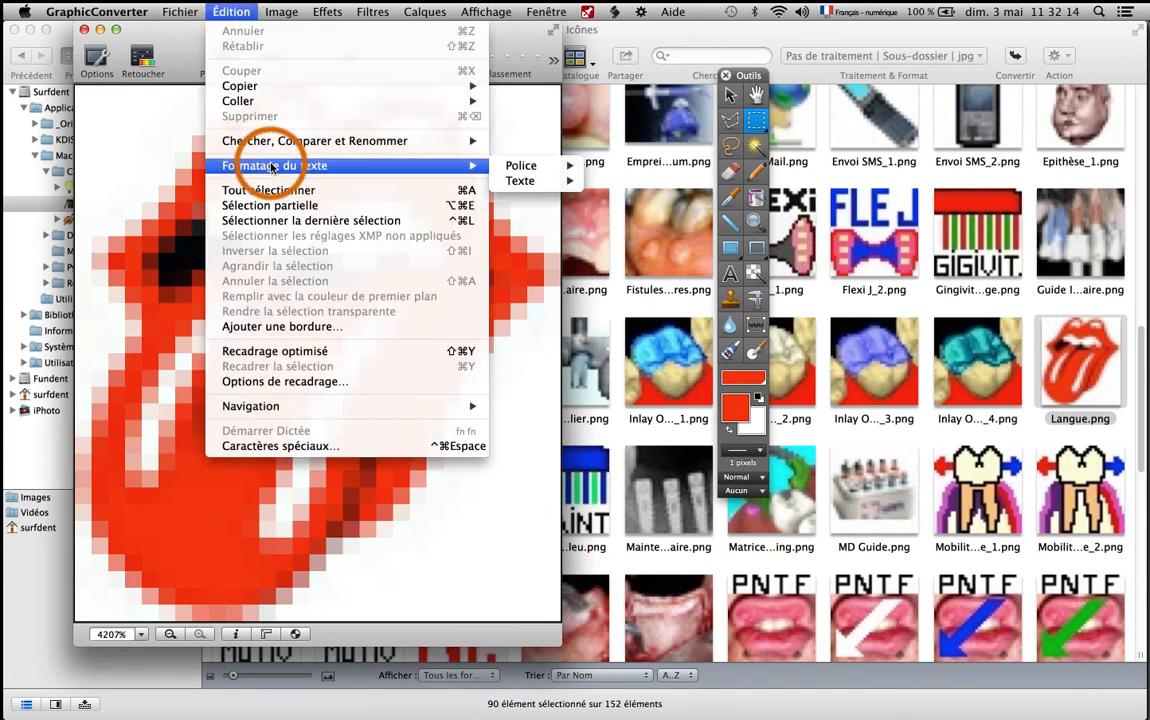
click(446, 194)
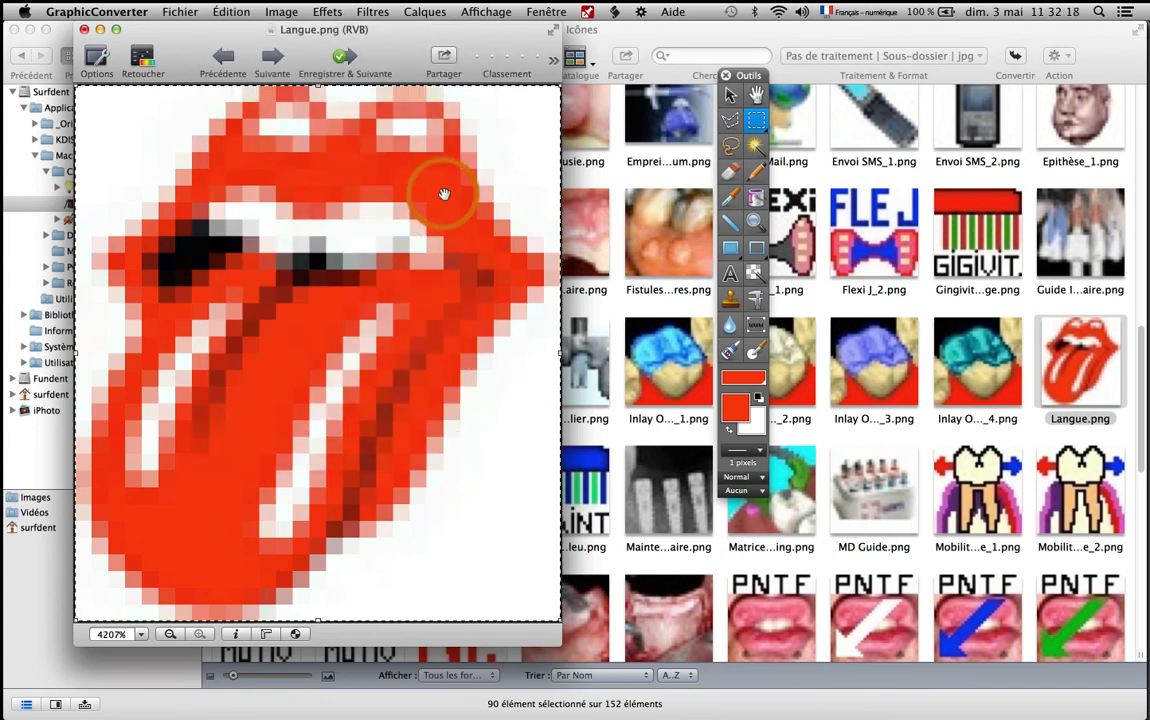
click(231, 11)
mouse_move(260, 88)
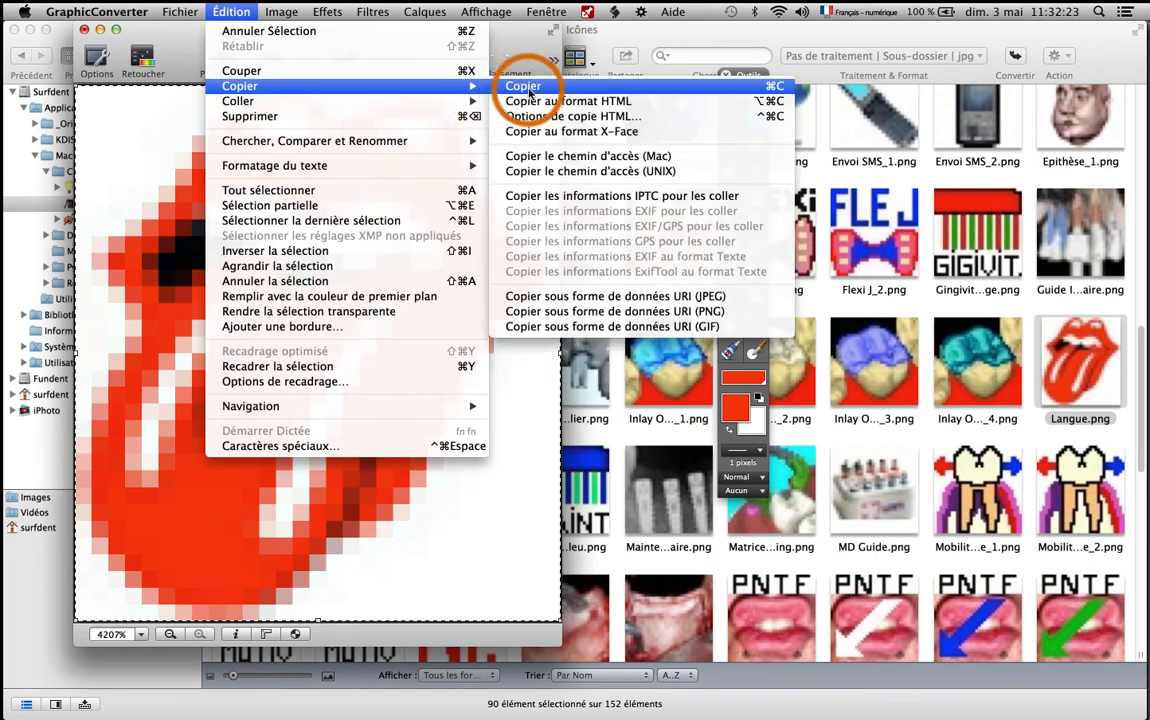
click(626, 88)
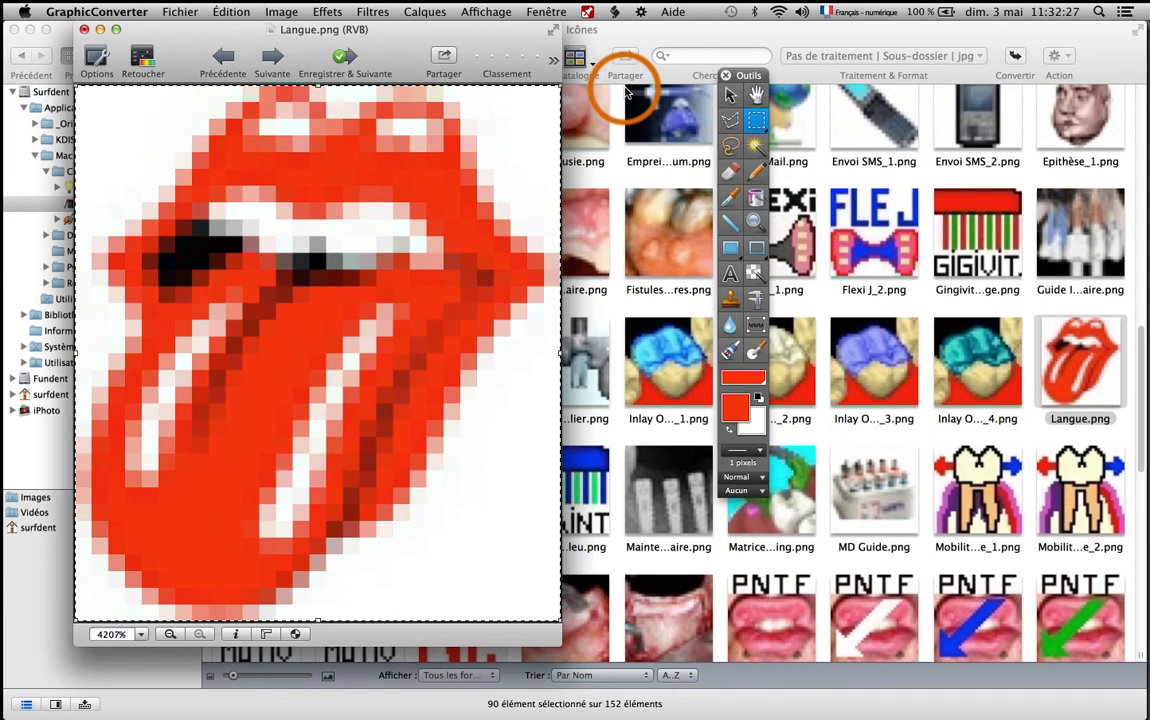
Switch to MacDent and assign the "Suture Plaie de la Langue" act to the Chirurgie family.
key(super+Tab)
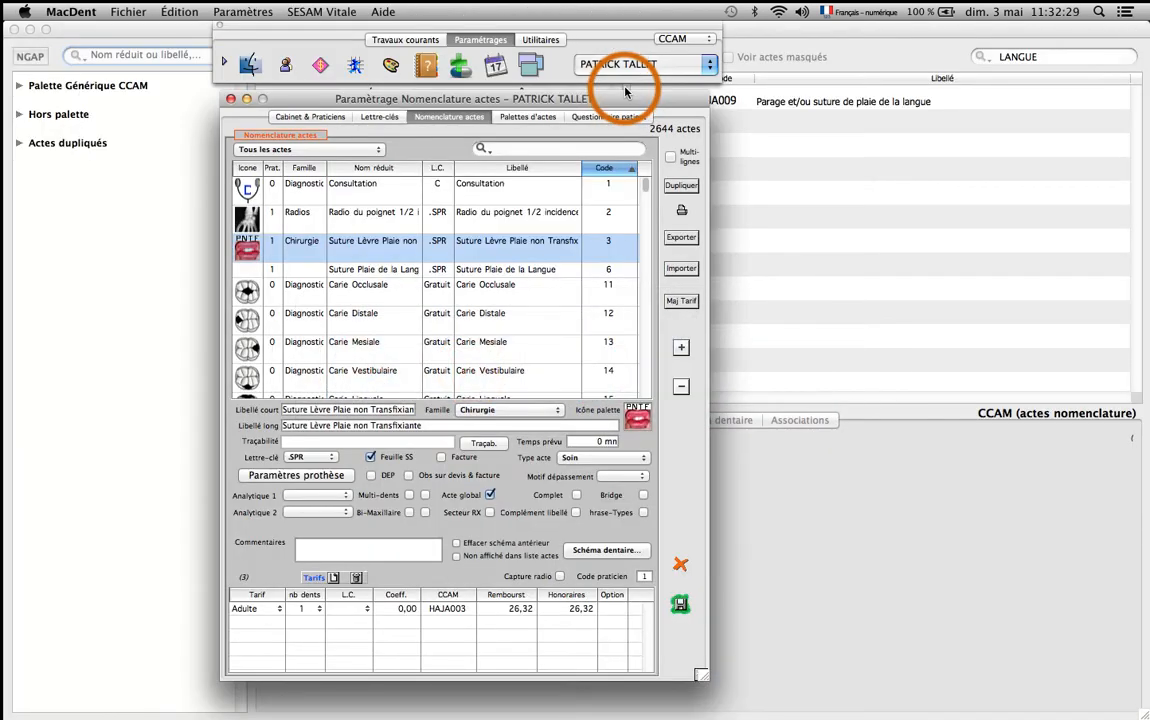
click(477, 271)
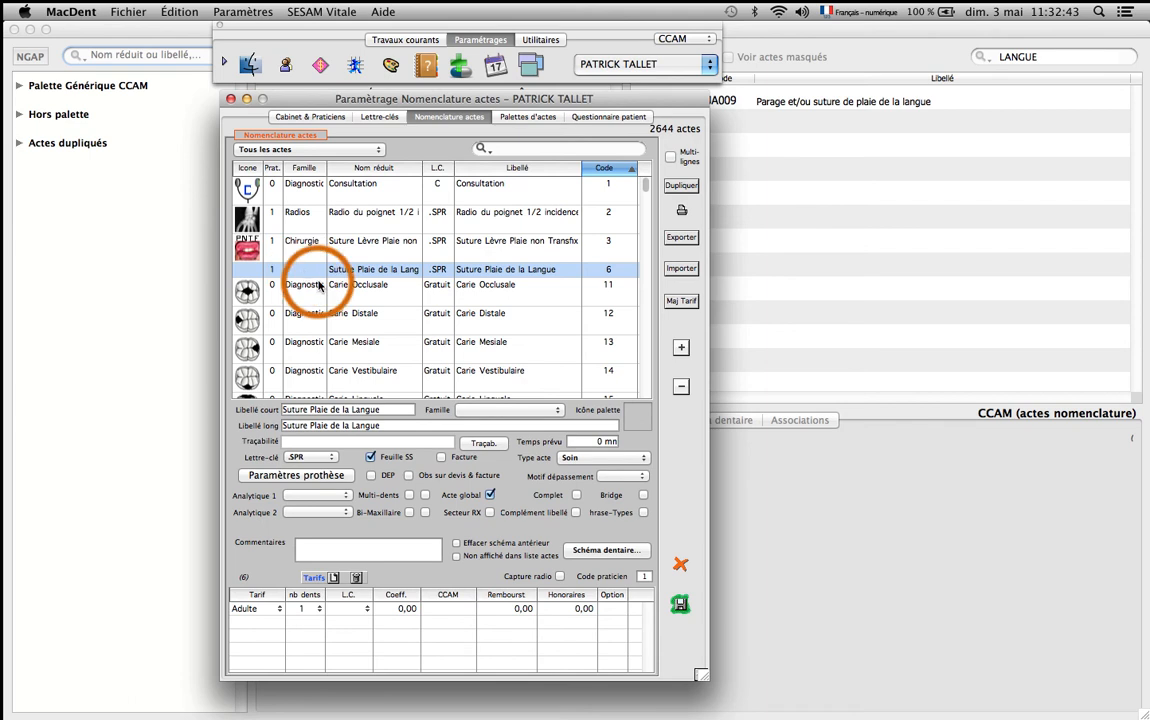
click(521, 412)
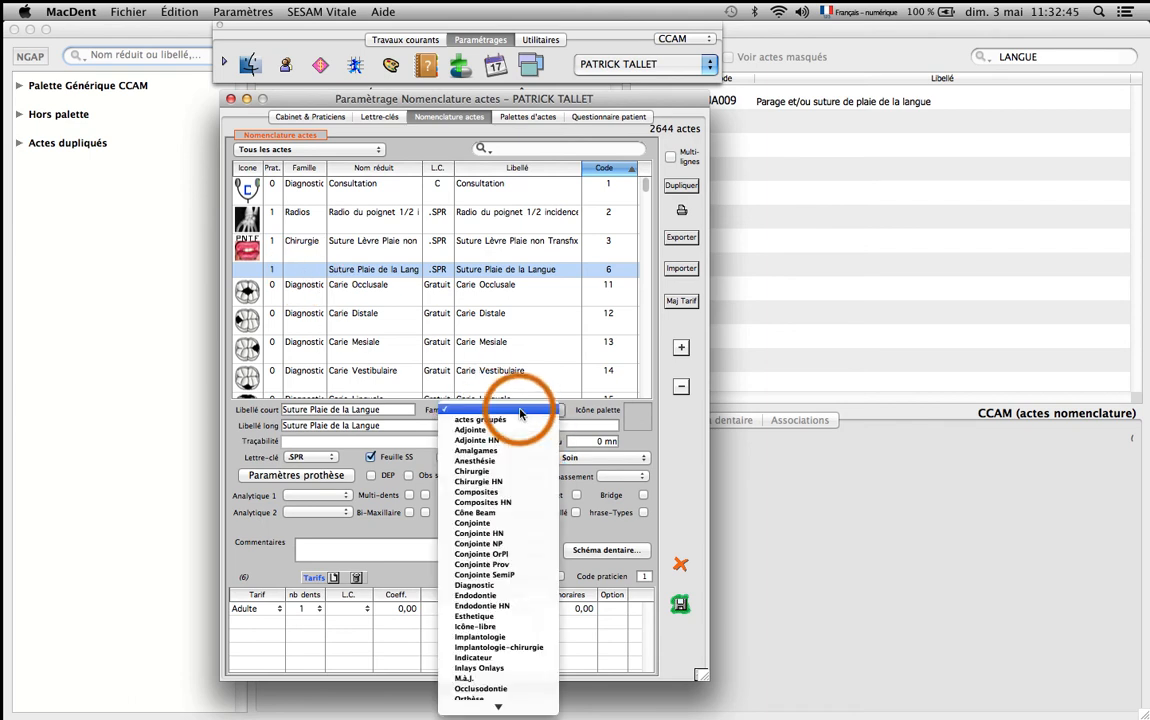
click(478, 472)
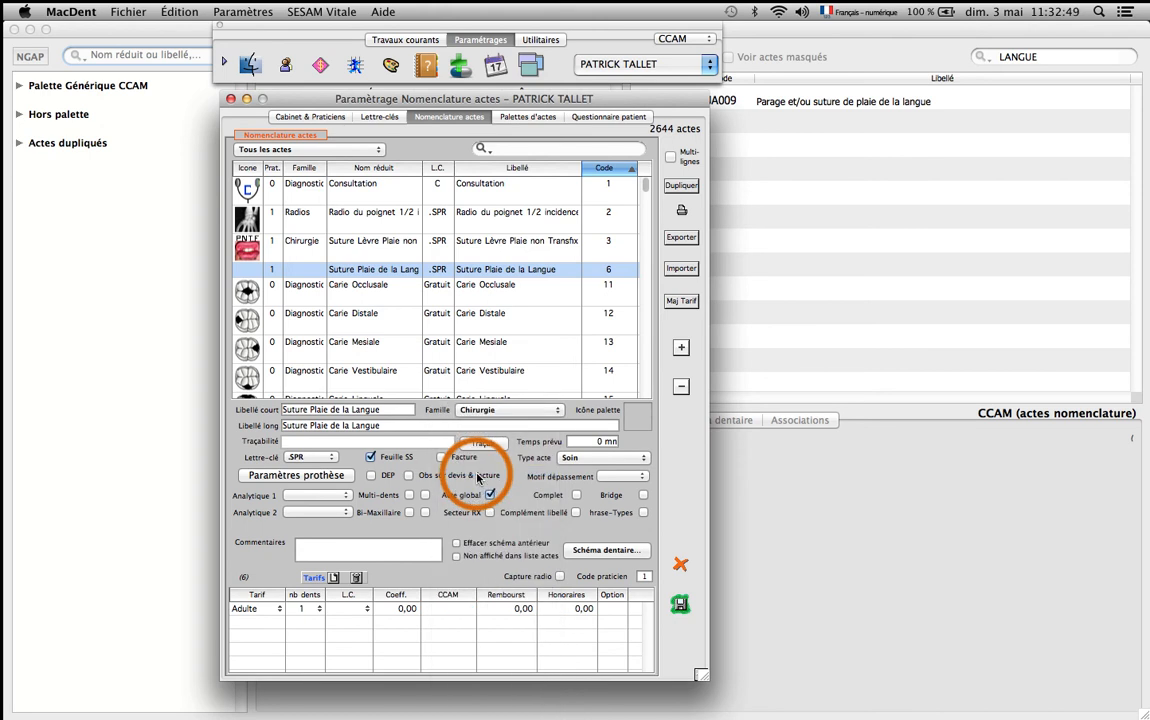
Paste the copied tongue image as the palette icon of "Suture Plaie de la Langue" and refresh its row in the act list.
click(640, 425)
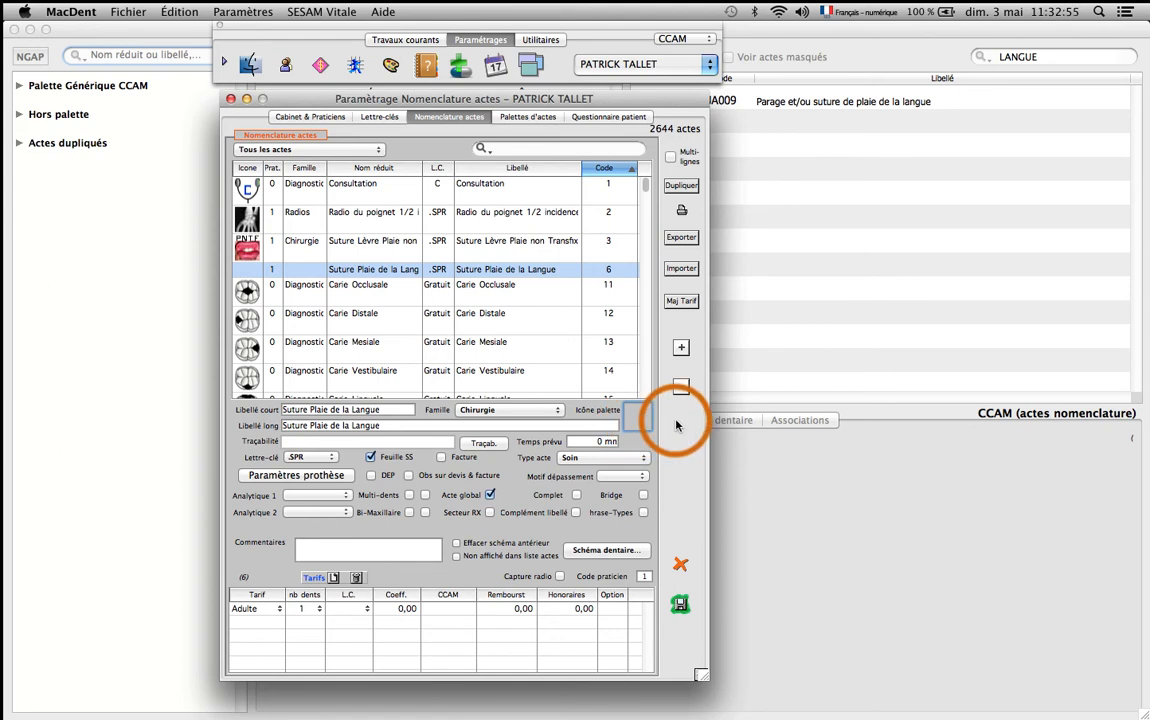
click(181, 13)
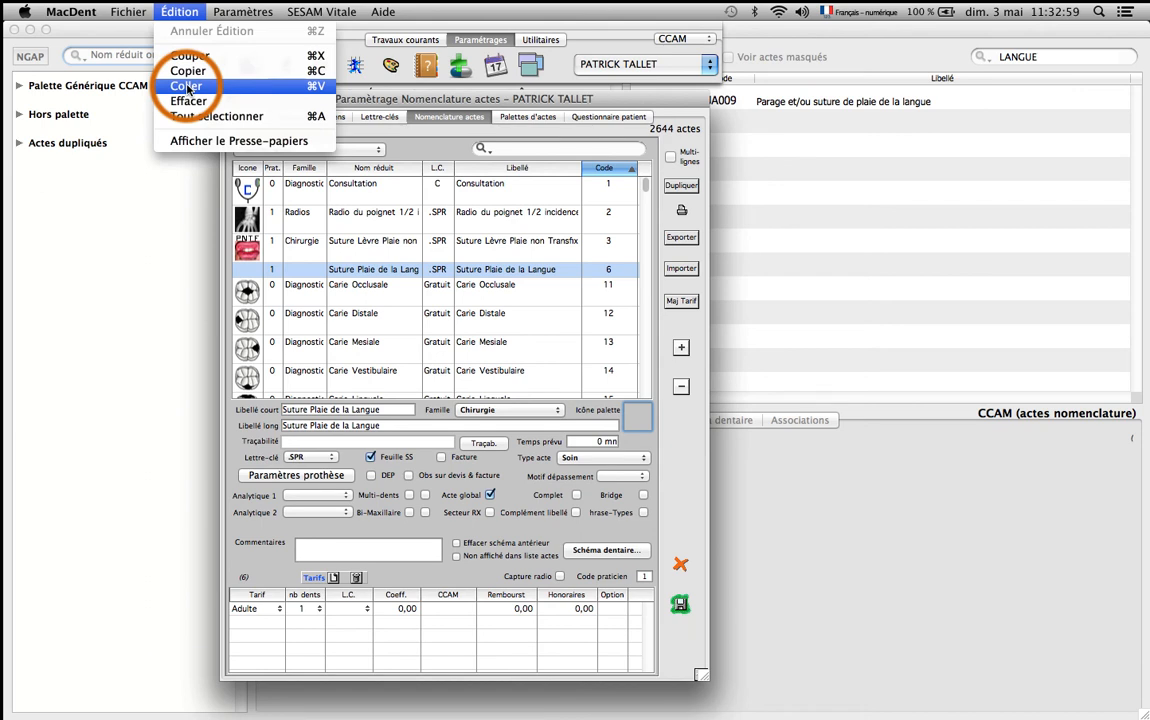
click(228, 87)
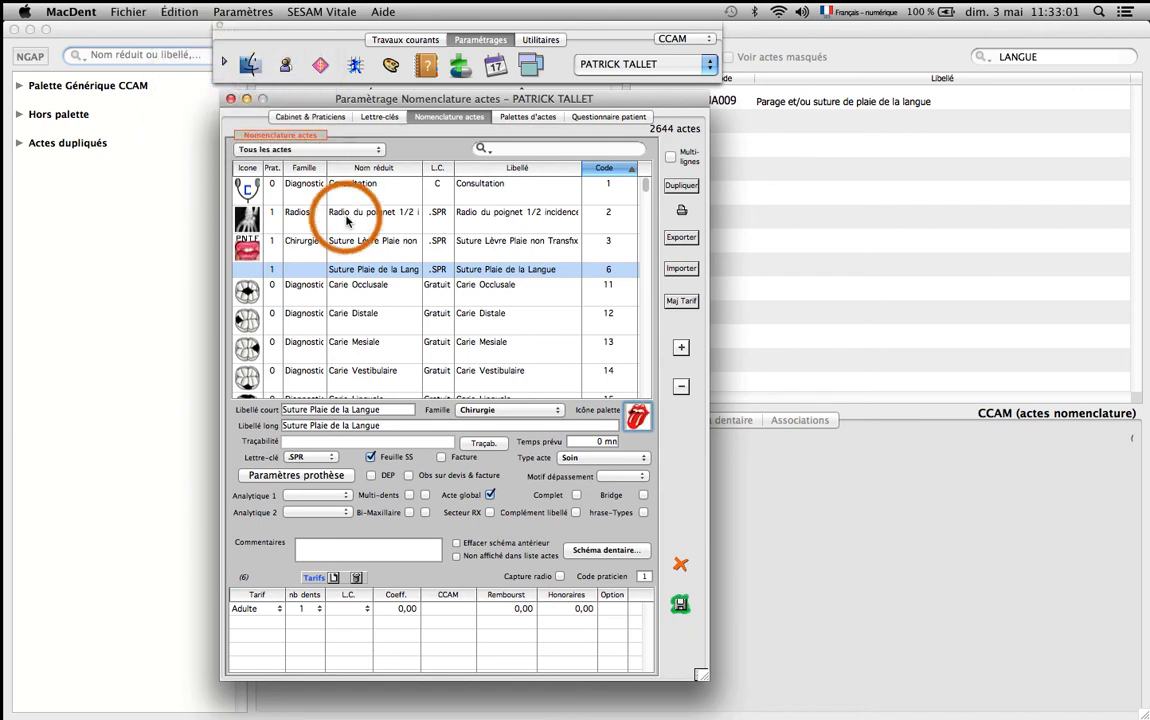
click(312, 243)
click(366, 272)
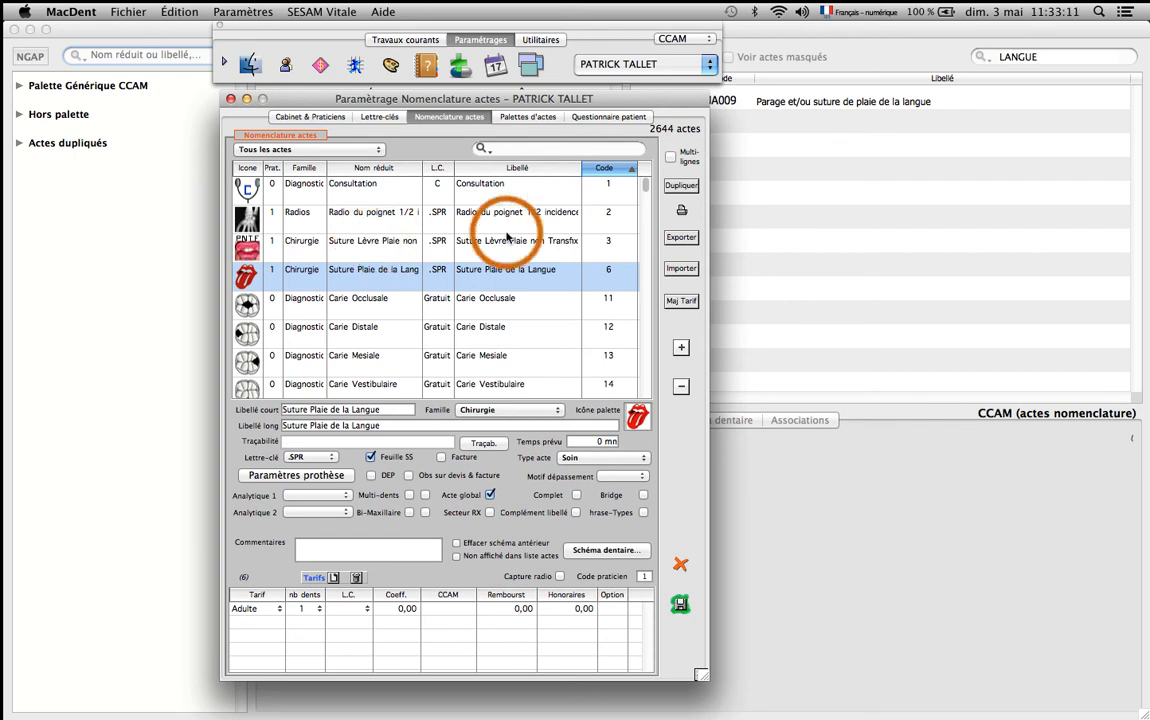
Open the Chir page of Palette Générique CCAM in the act palette settings and search the act list for "LANGU".
click(532, 118)
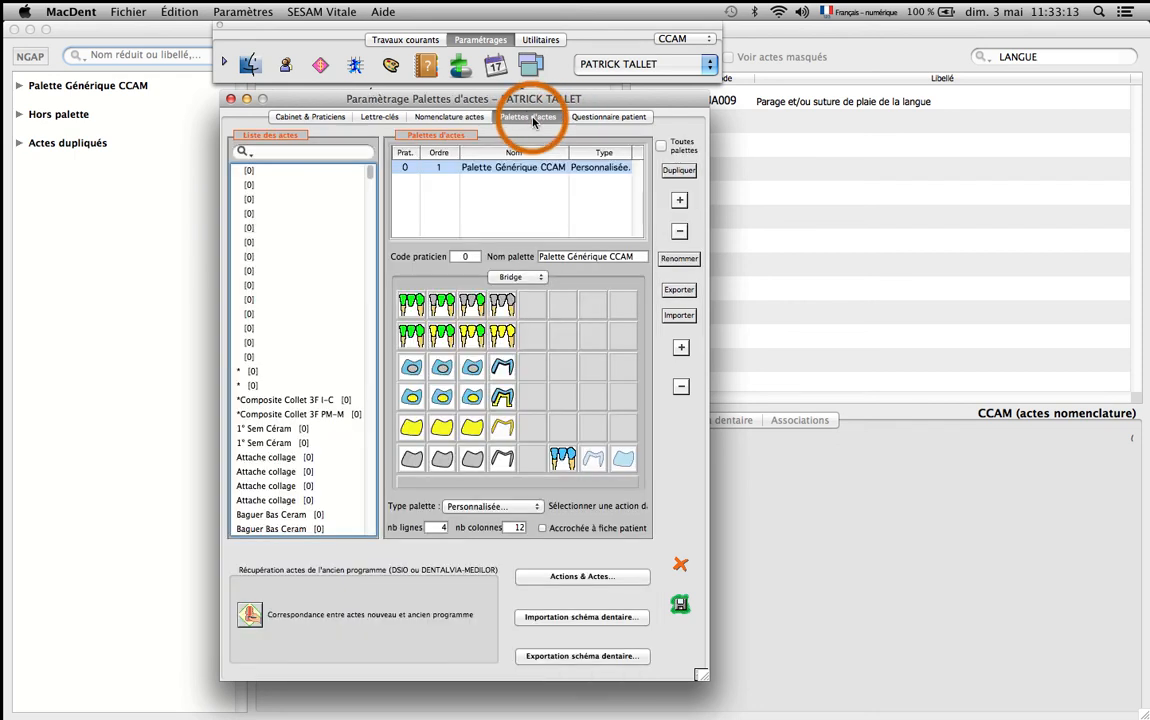
click(512, 277)
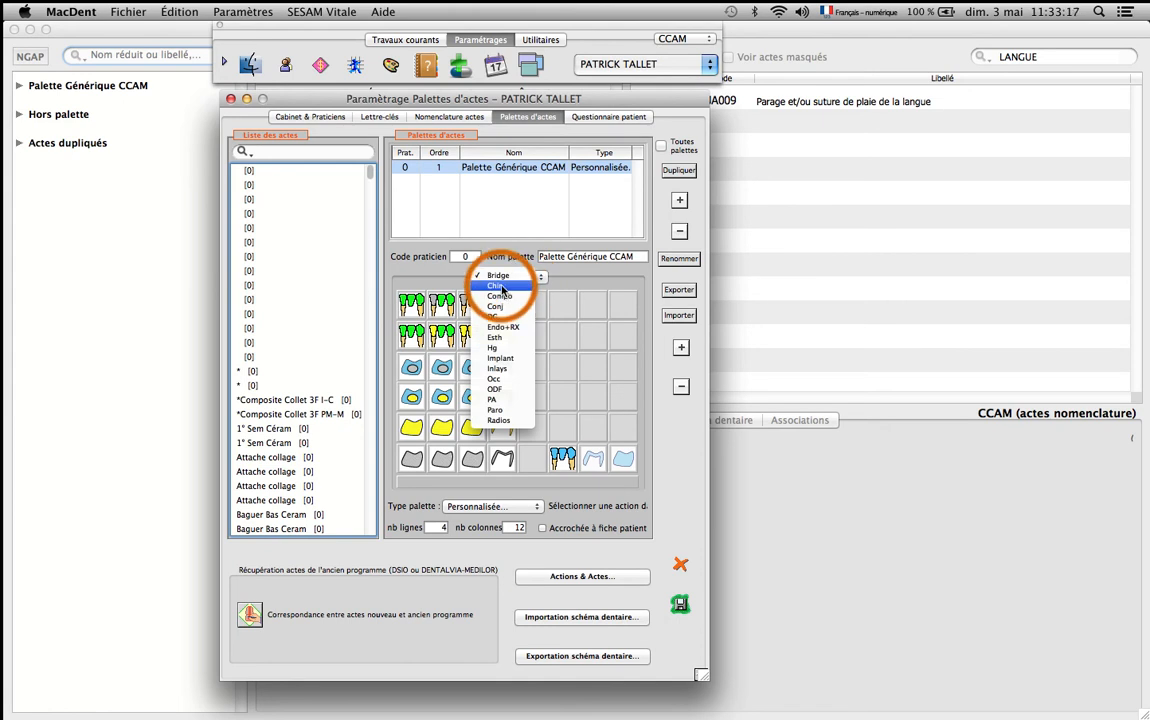
click(501, 288)
click(302, 152)
text(LAN)
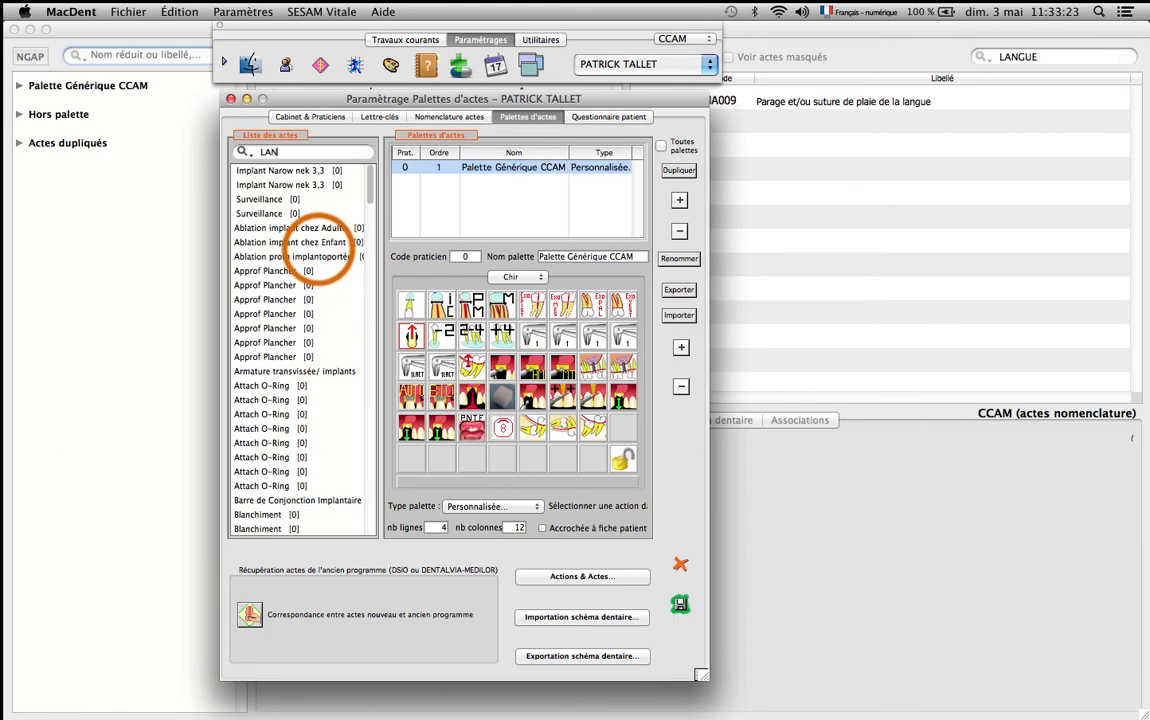
text(GU)
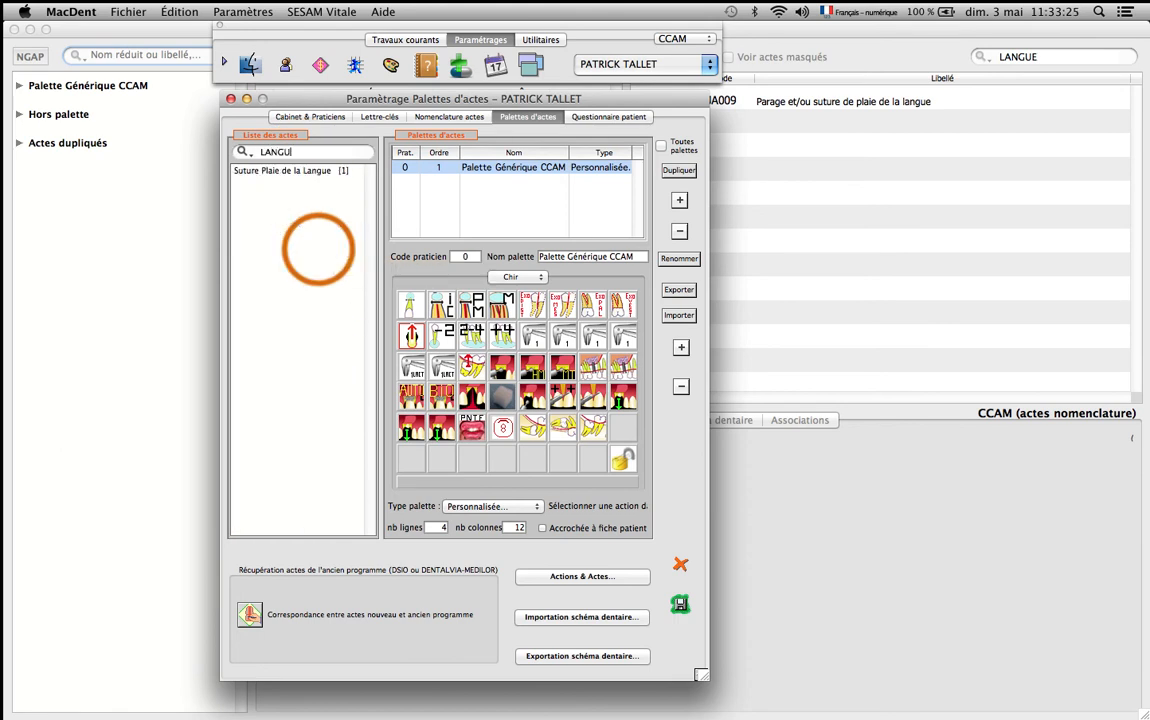
Place "Suture Plaie de la Langue" in the empty cell ending the fifth row of the Chir palette and close the settings.
click(258, 178)
drag(252, 176, 622, 430)
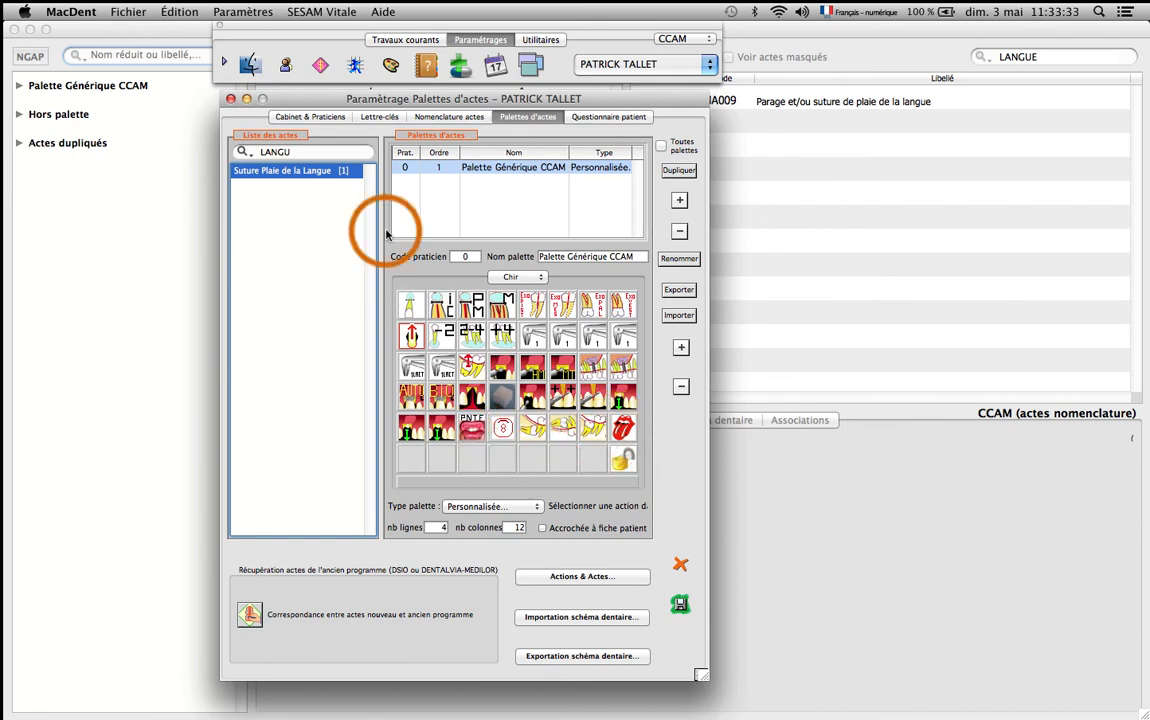
click(680, 566)
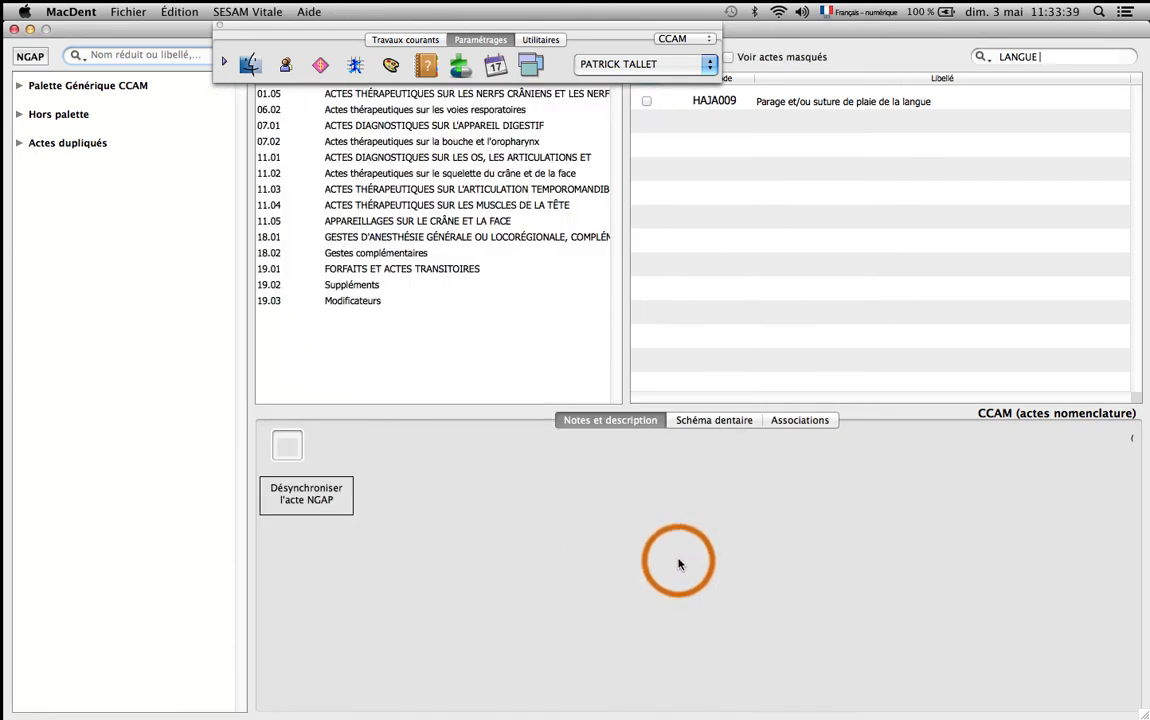
Expand Palette Générique CCAM and its Chir group in the NGAP list and select "Suture Plaie de la Langue".
click(543, 42)
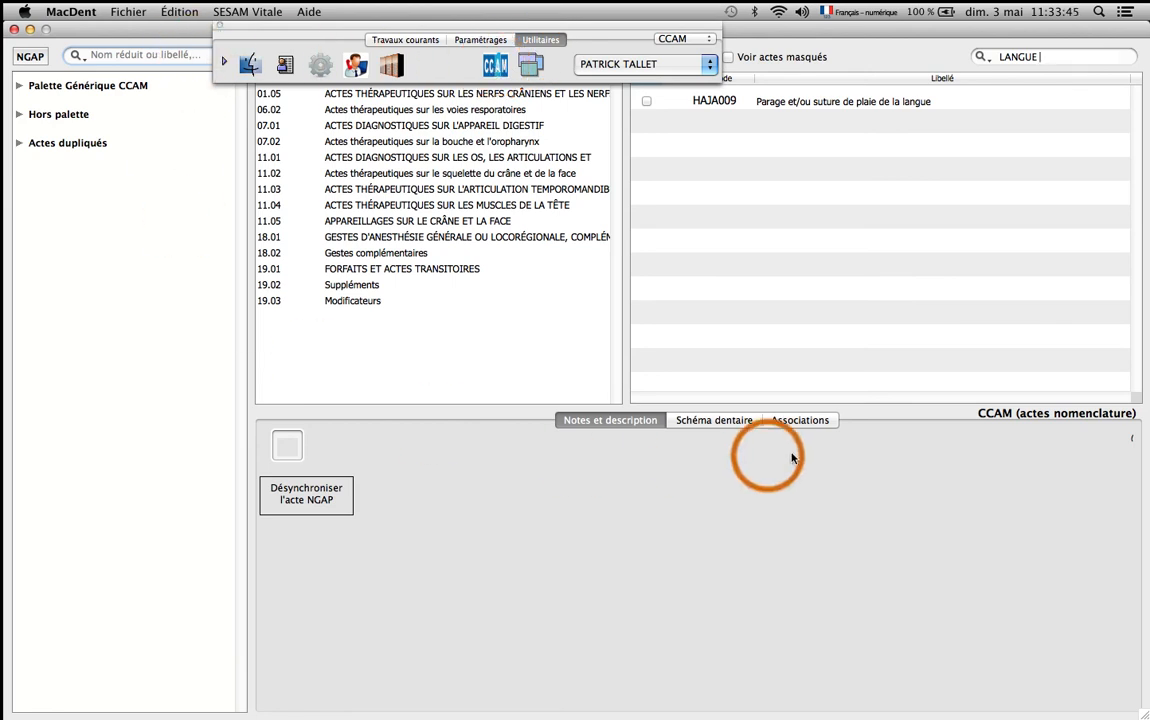
click(880, 101)
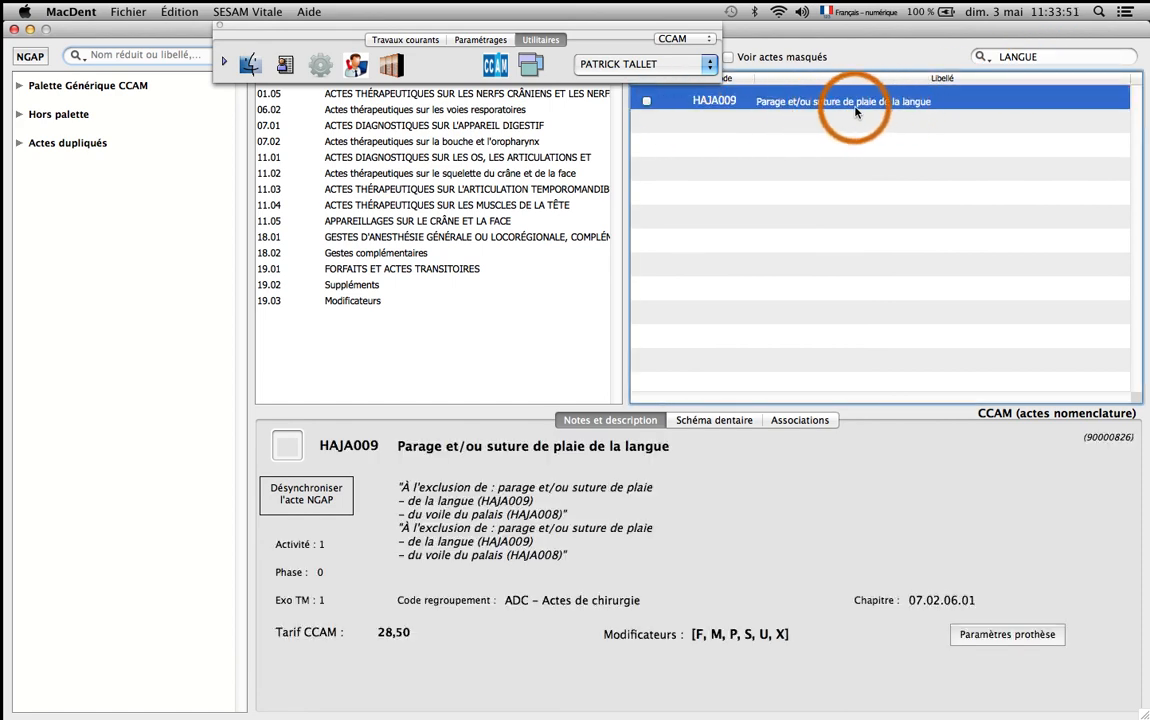
click(18, 86)
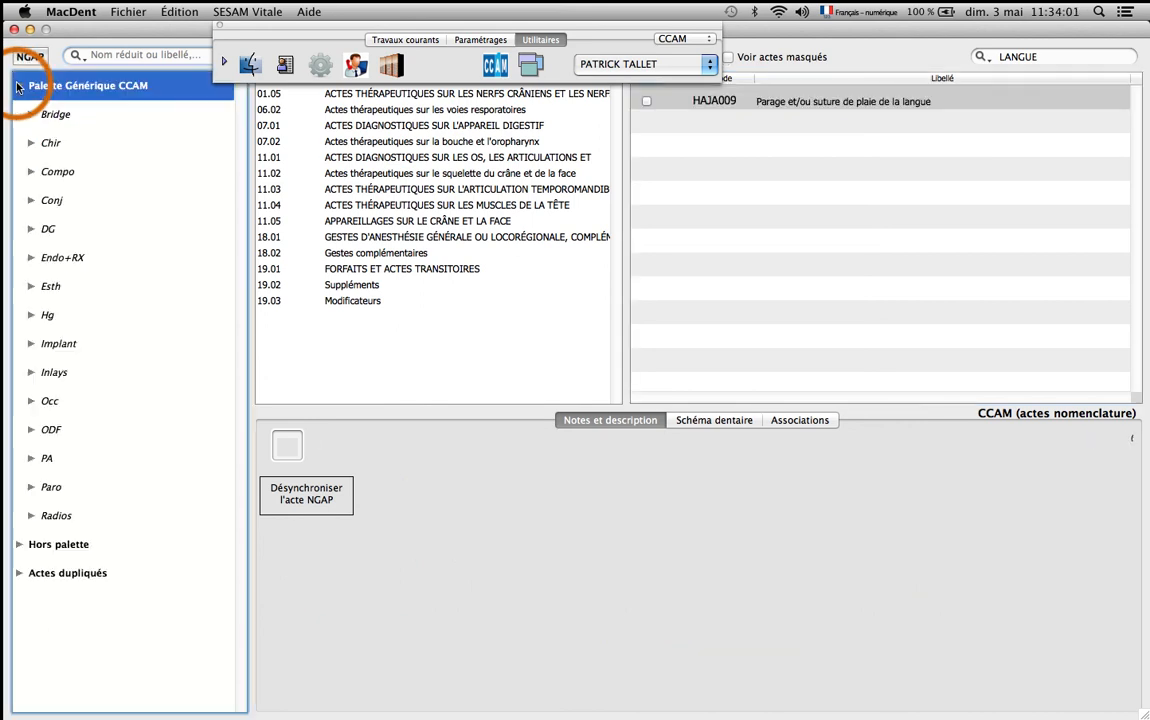
click(30, 146)
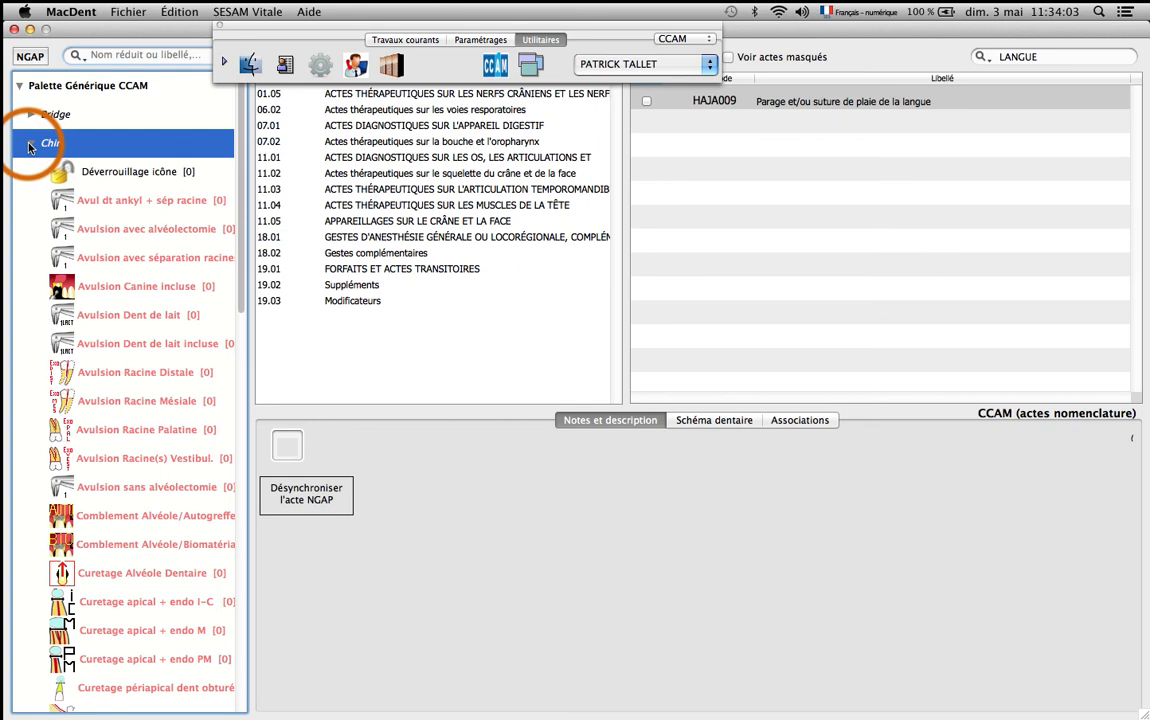
scroll(242, 175, down, 2)
drag(242, 175, 226, 482)
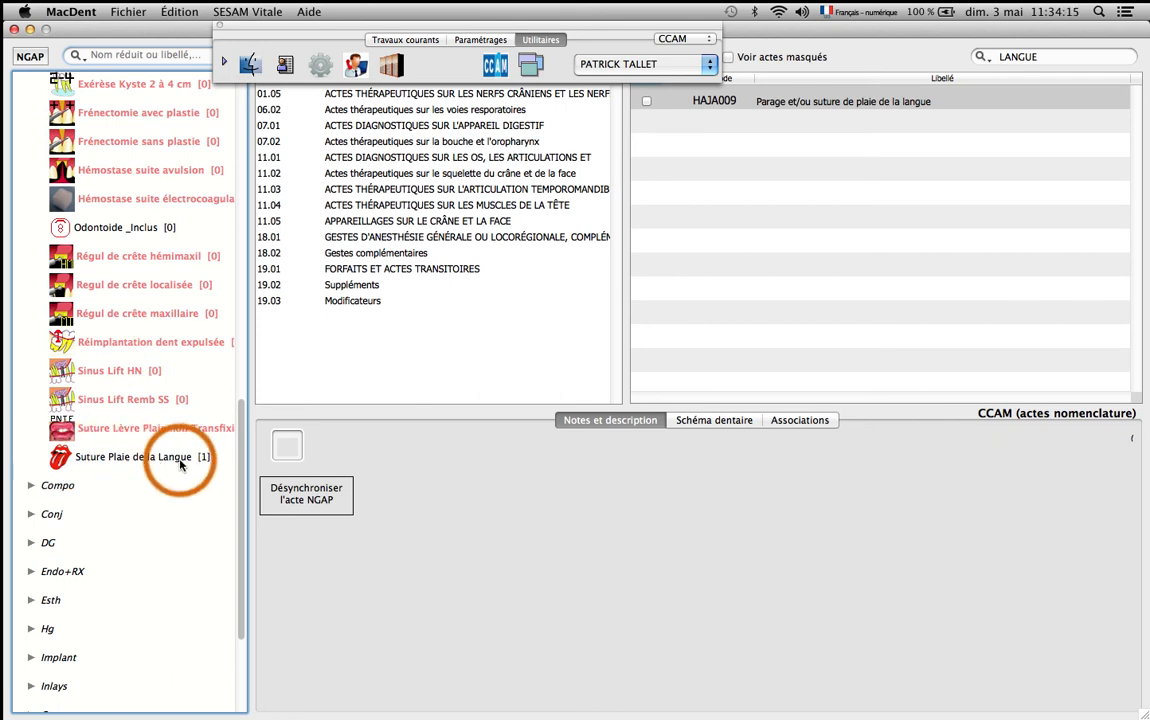
click(125, 458)
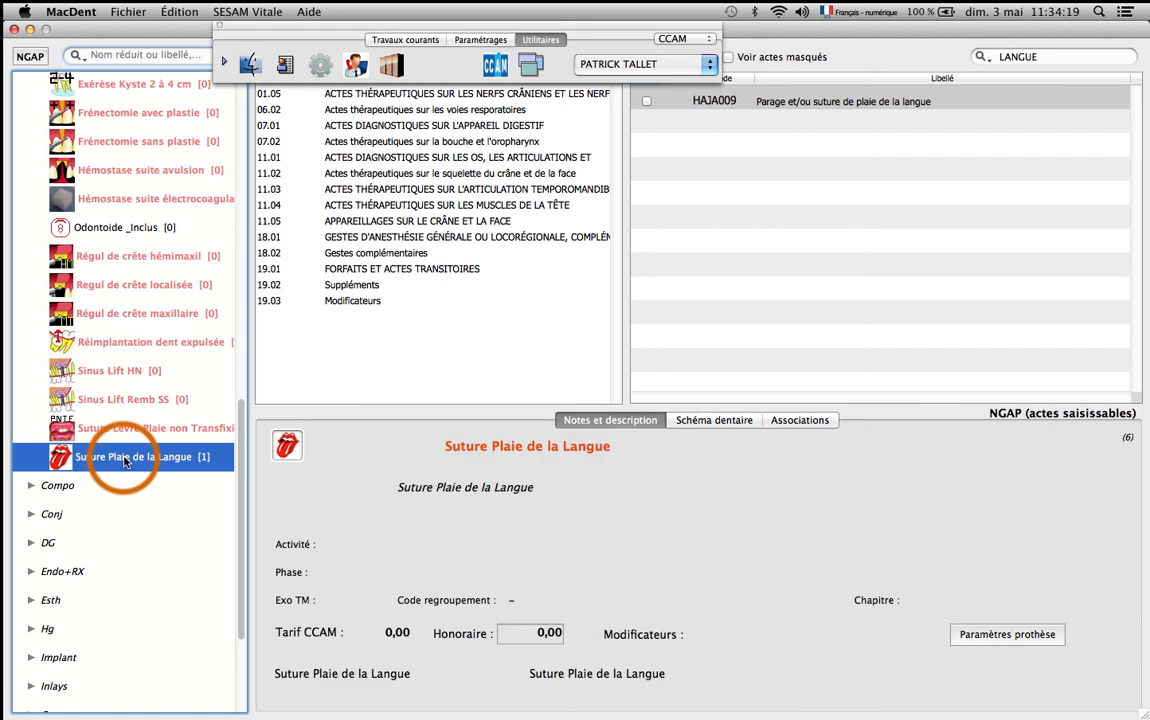
Link CCAM act HAJA009 to "Suture Plaie de la Langue" by applying its code and tariff to the Adulte line, and save.
click(820, 104)
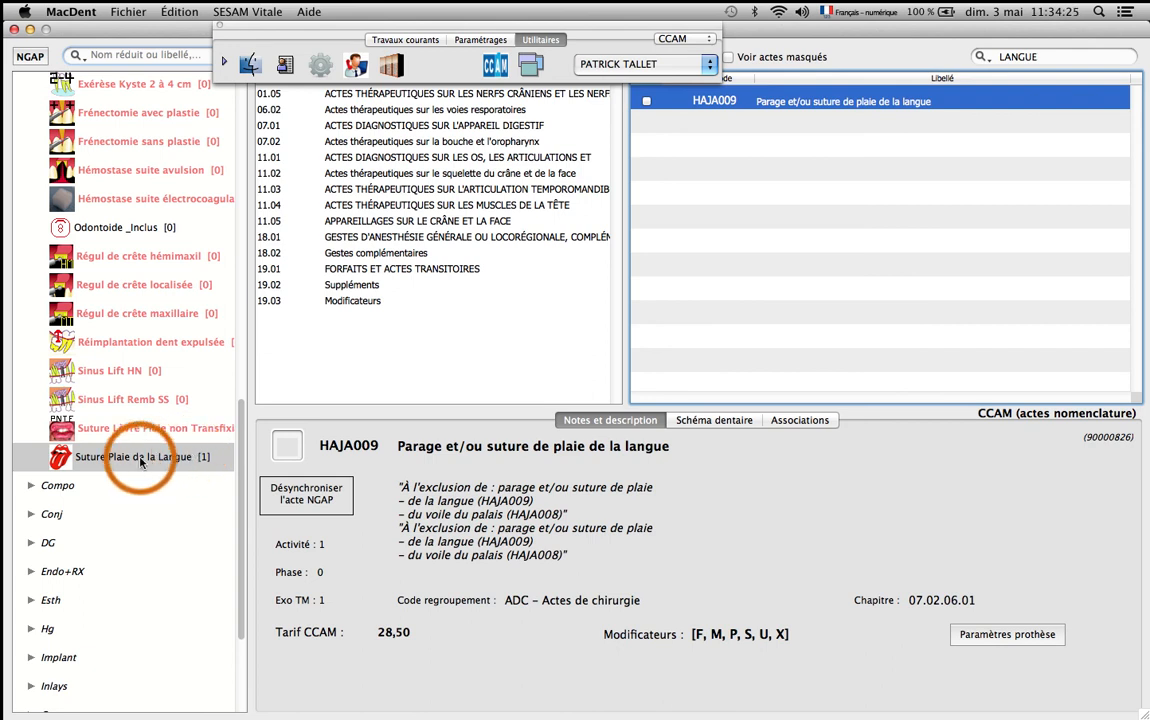
double_click(768, 104)
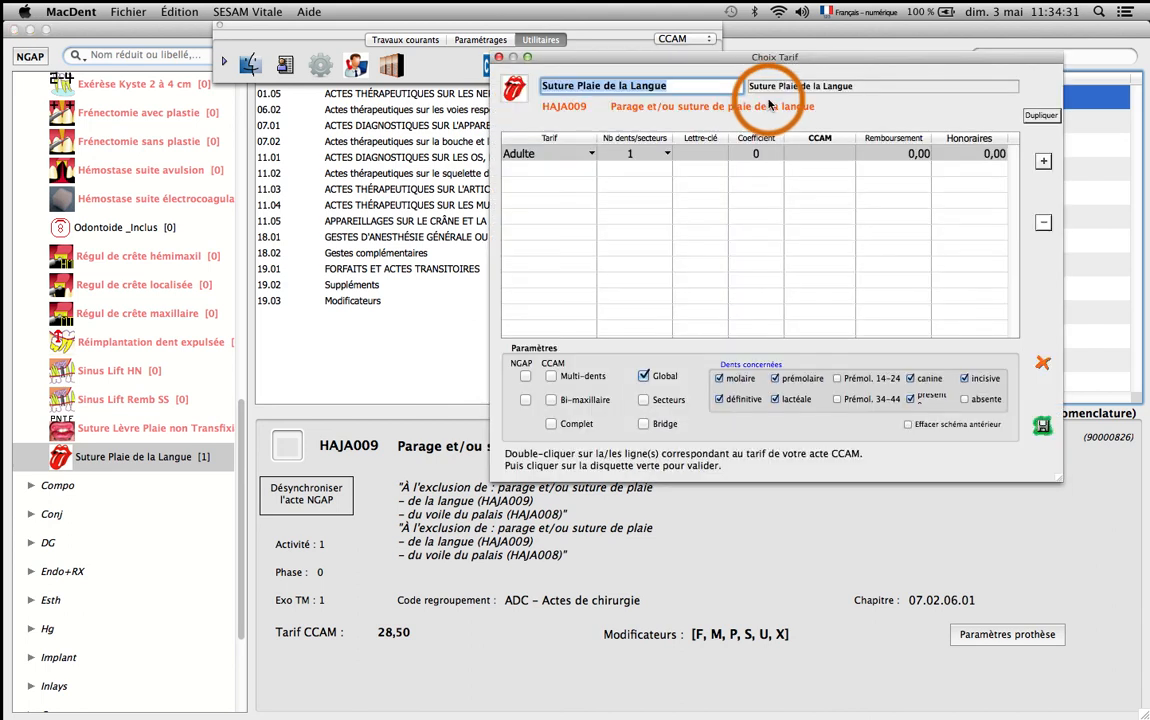
drag(776, 55, 492, 125)
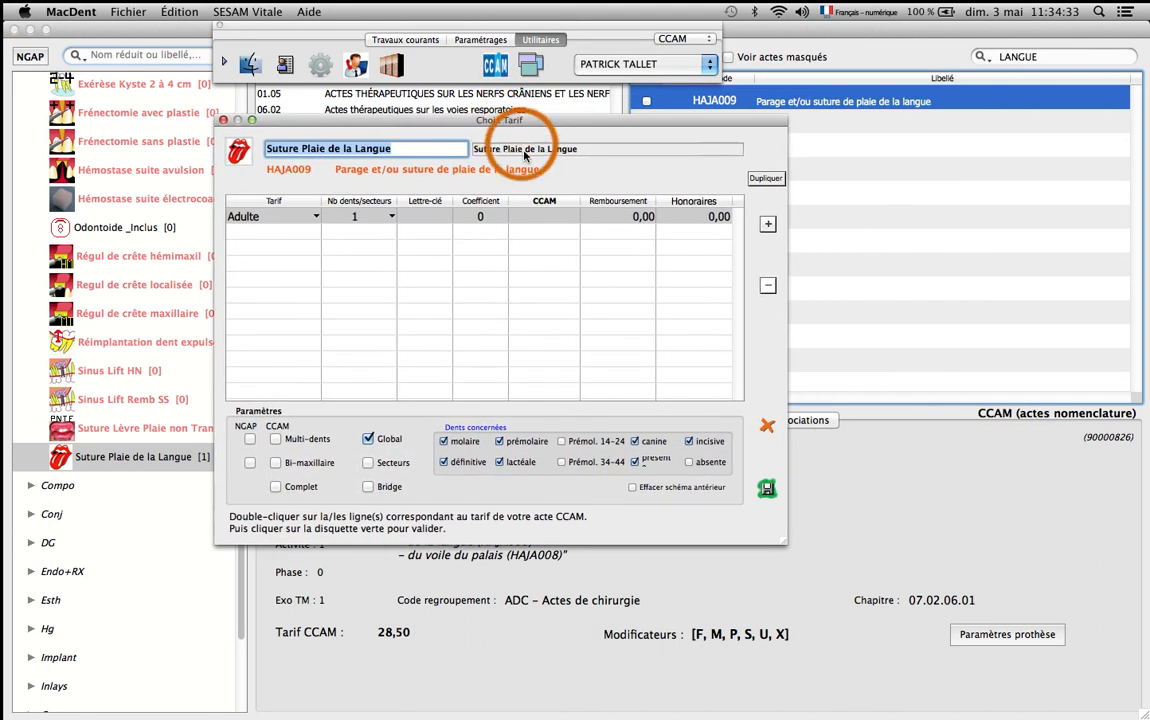
double_click(562, 220)
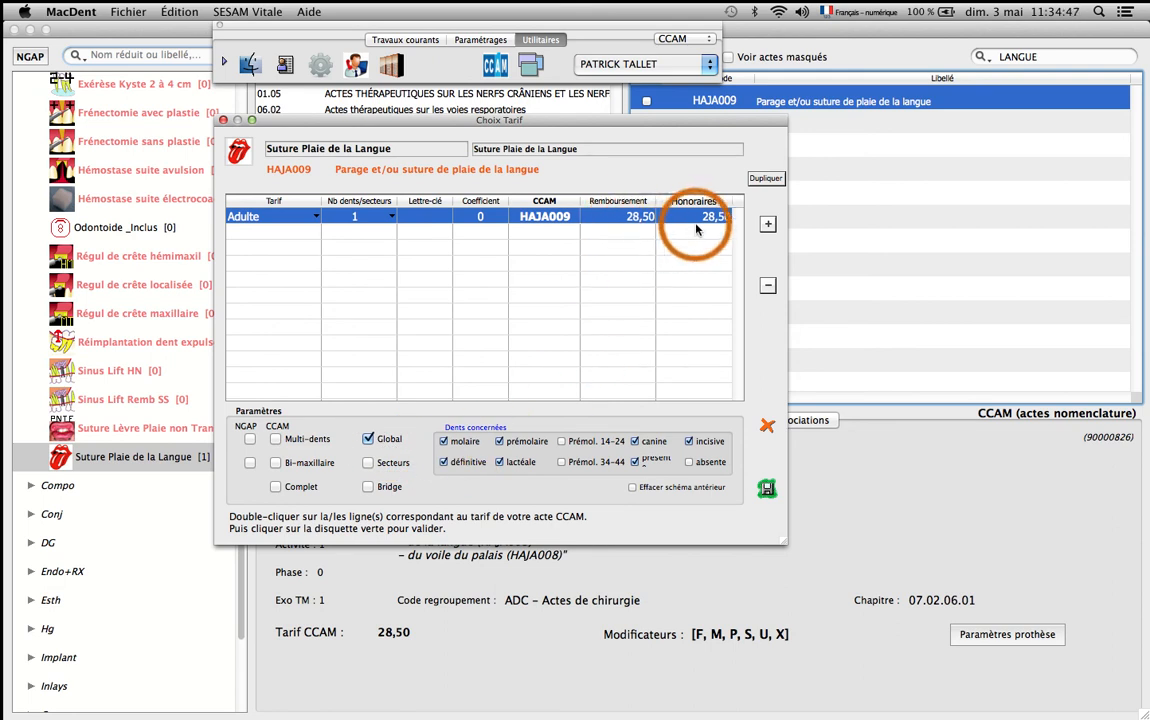
click(767, 489)
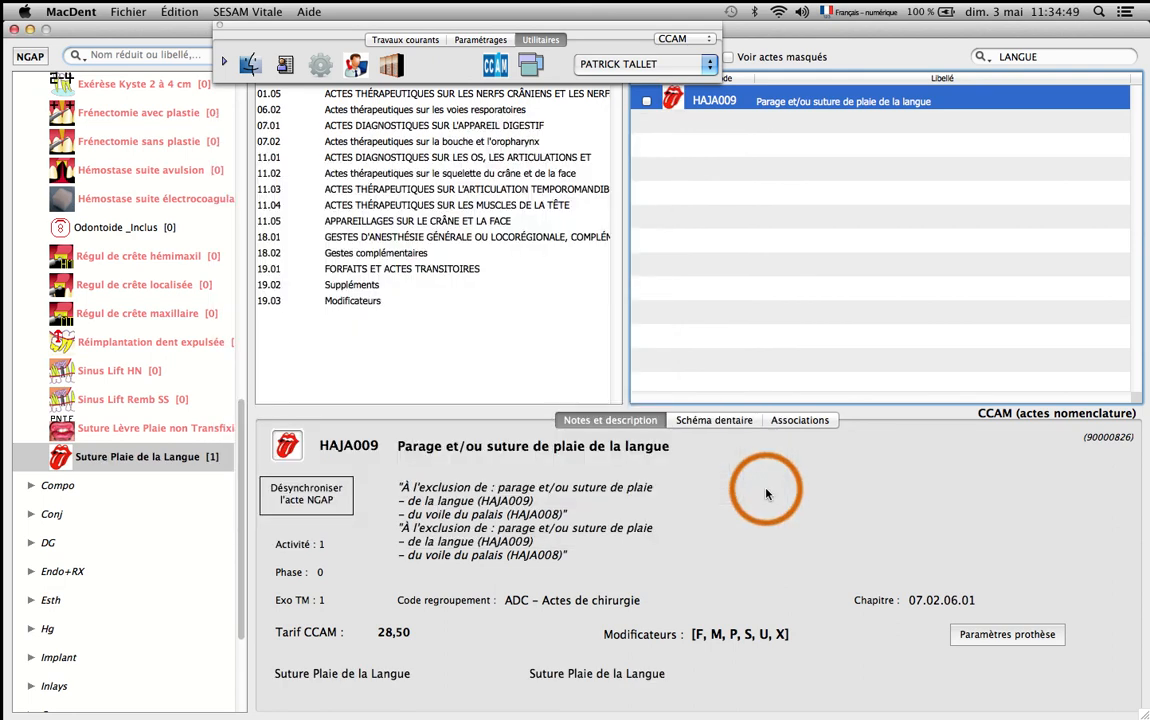
Check the linked tongue suture act against its neighbours in the Chir group, and reload the NGAP list.
click(125, 430)
click(155, 447)
click(145, 425)
click(160, 405)
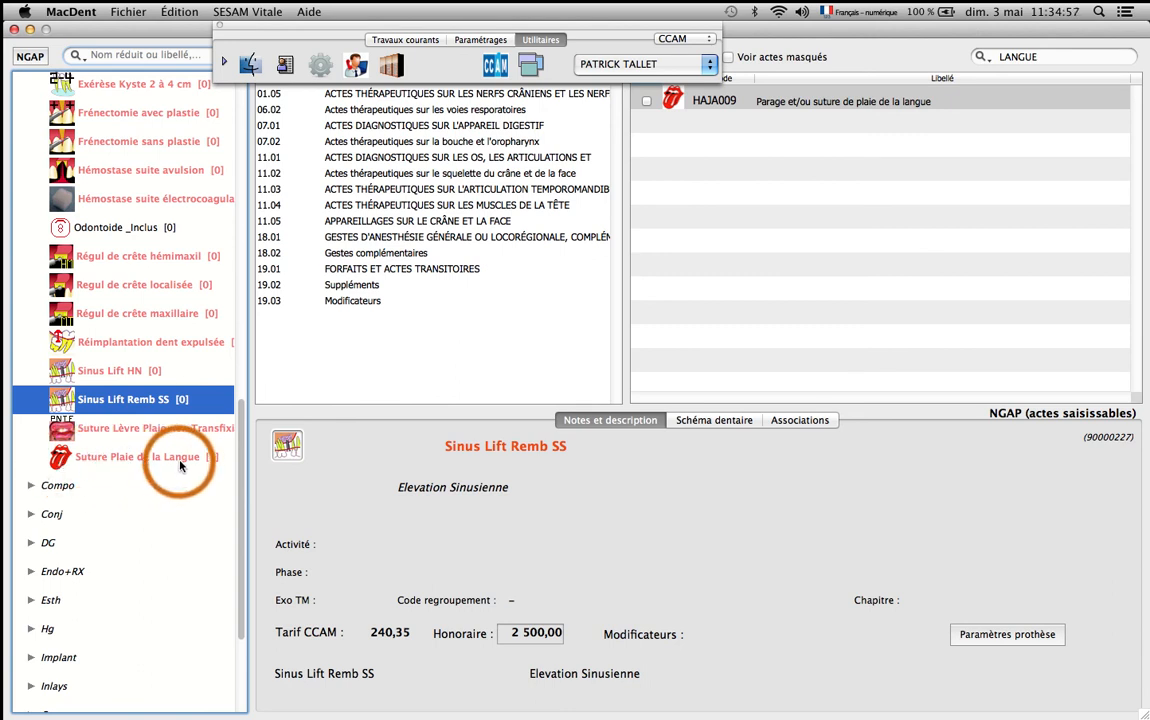
click(31, 57)
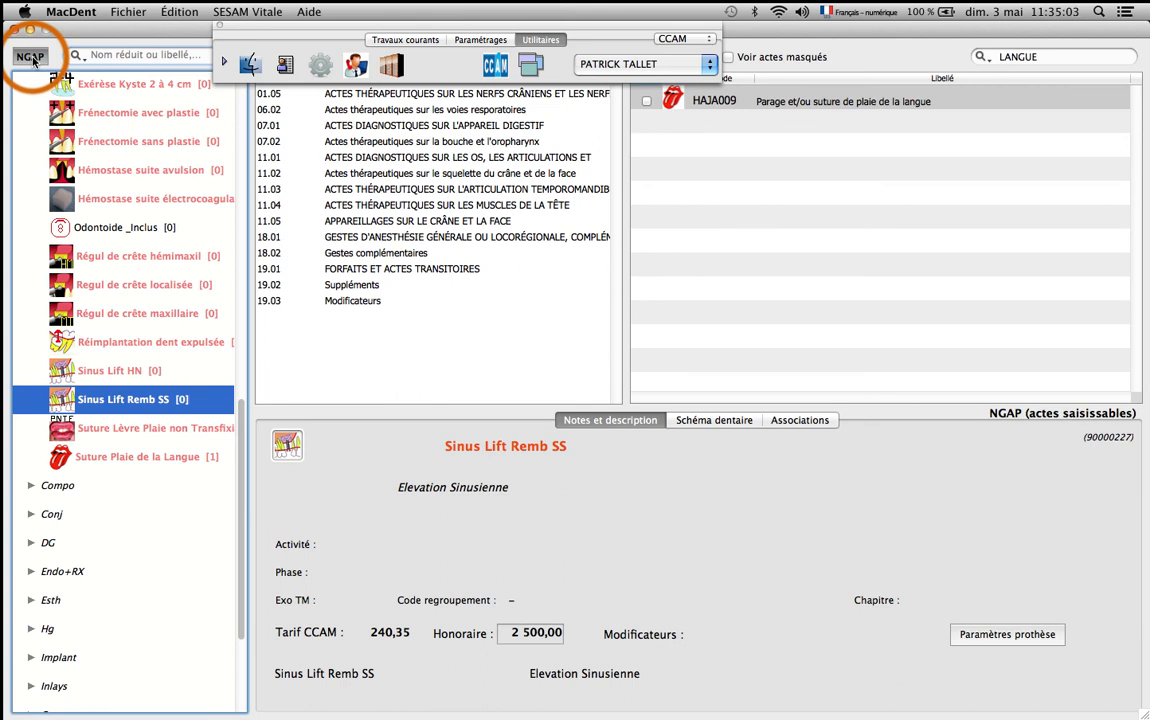
click(31, 57)
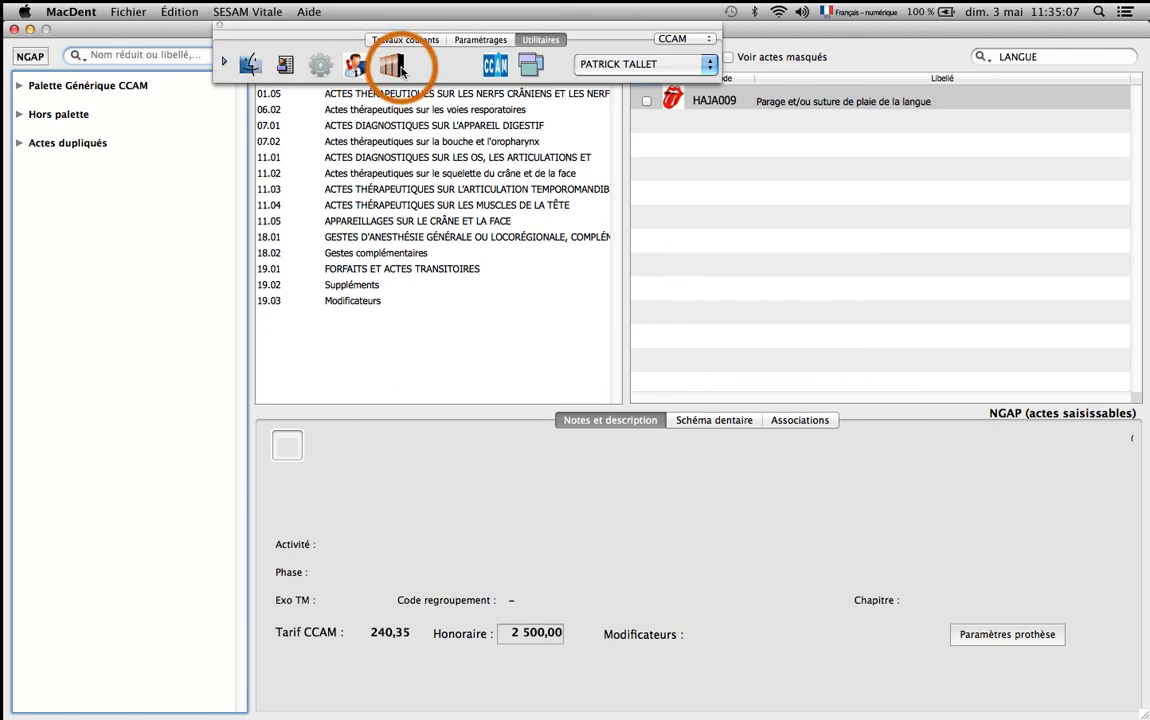
Read the Vitale card, choose the third matching patient, and open and update that patient's record.
click(424, 42)
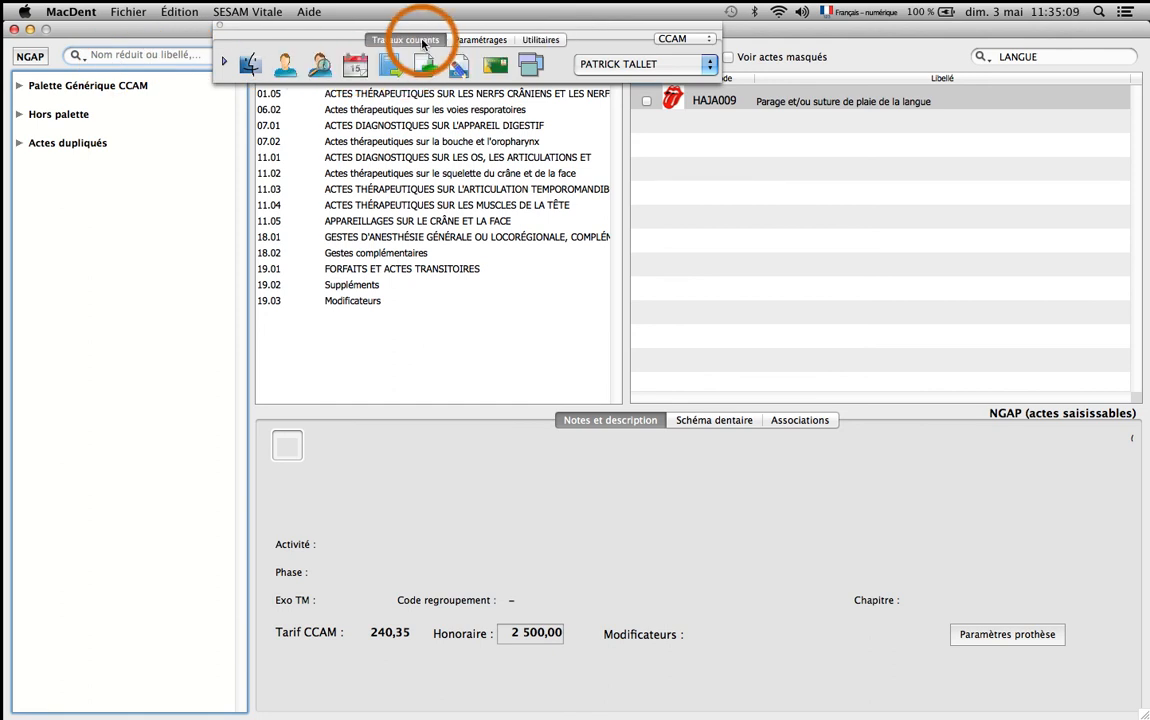
click(495, 66)
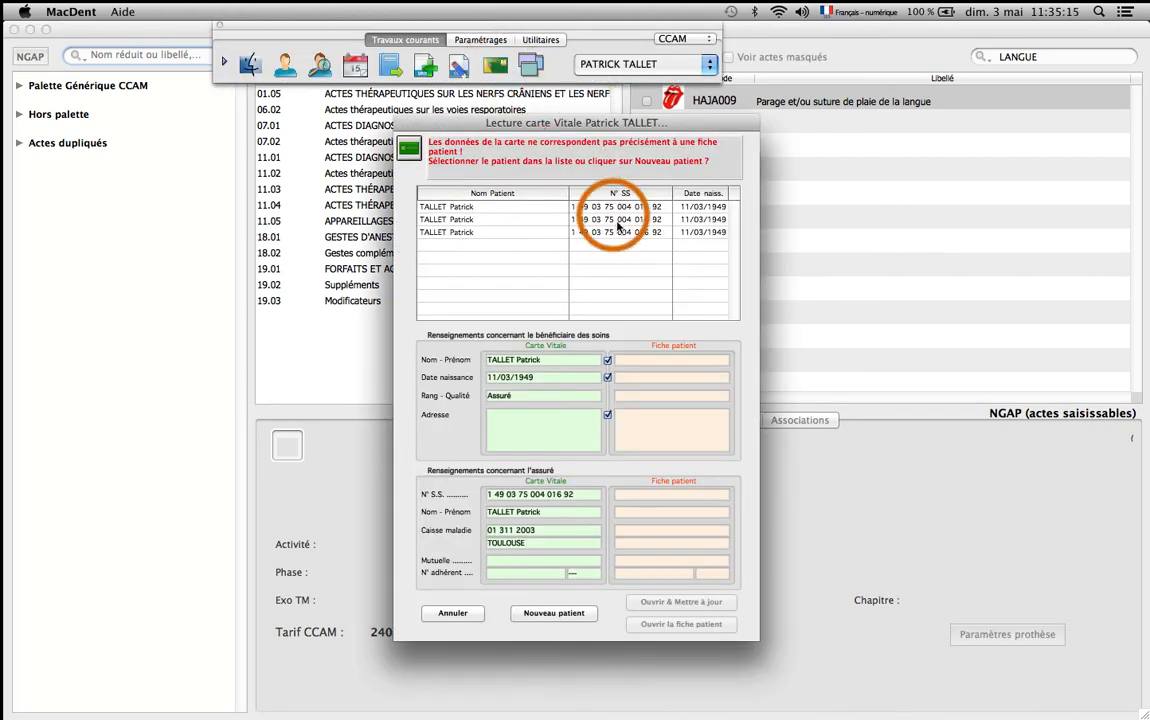
click(562, 232)
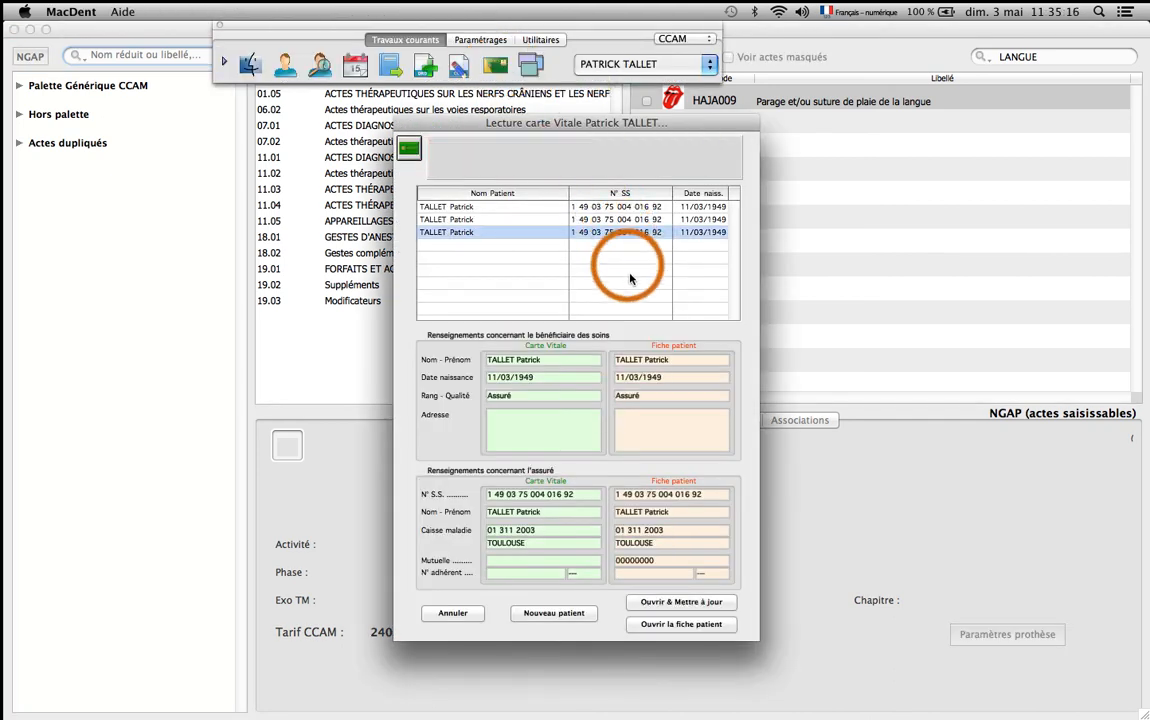
click(683, 601)
click(667, 600)
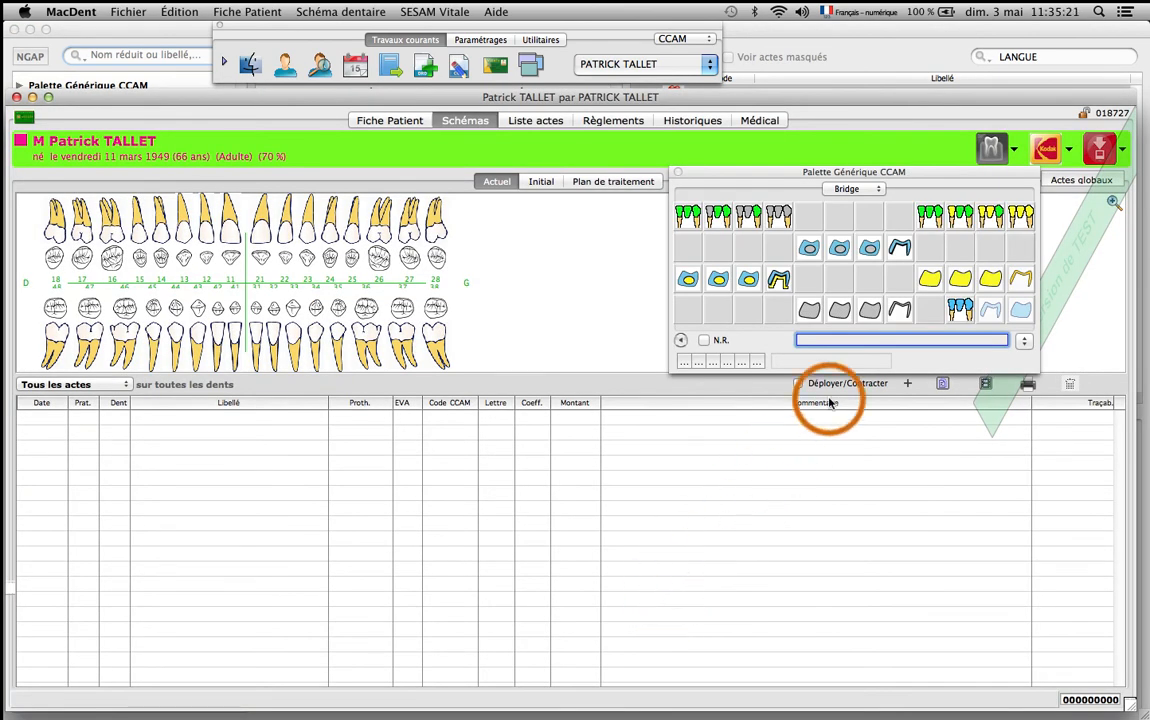
Show the Chir page of the patient's Palette Générique CCAM and select the "Suture Plaie de la Langue" act.
click(848, 190)
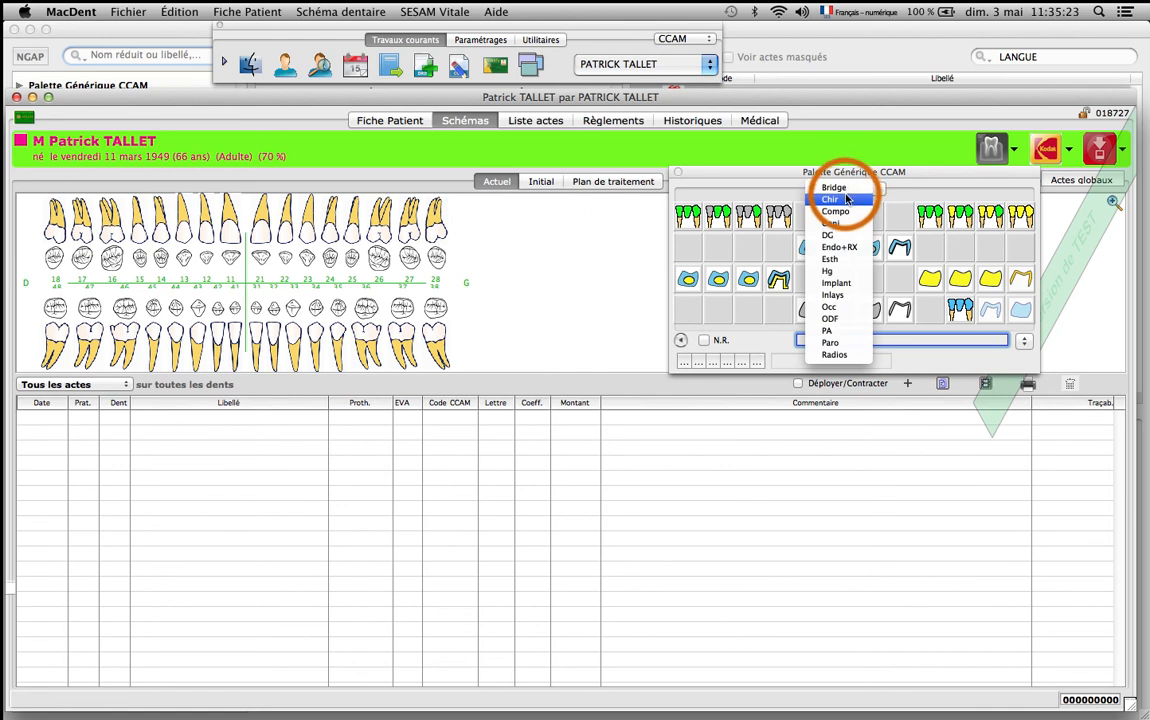
click(845, 199)
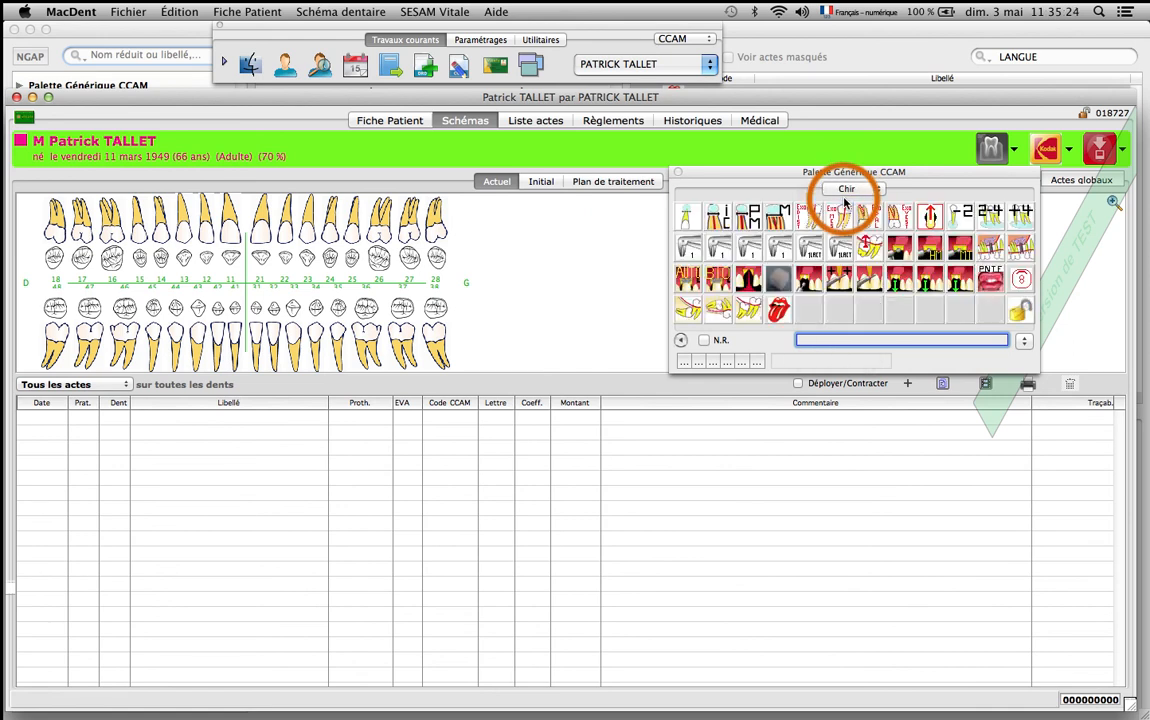
click(778, 311)
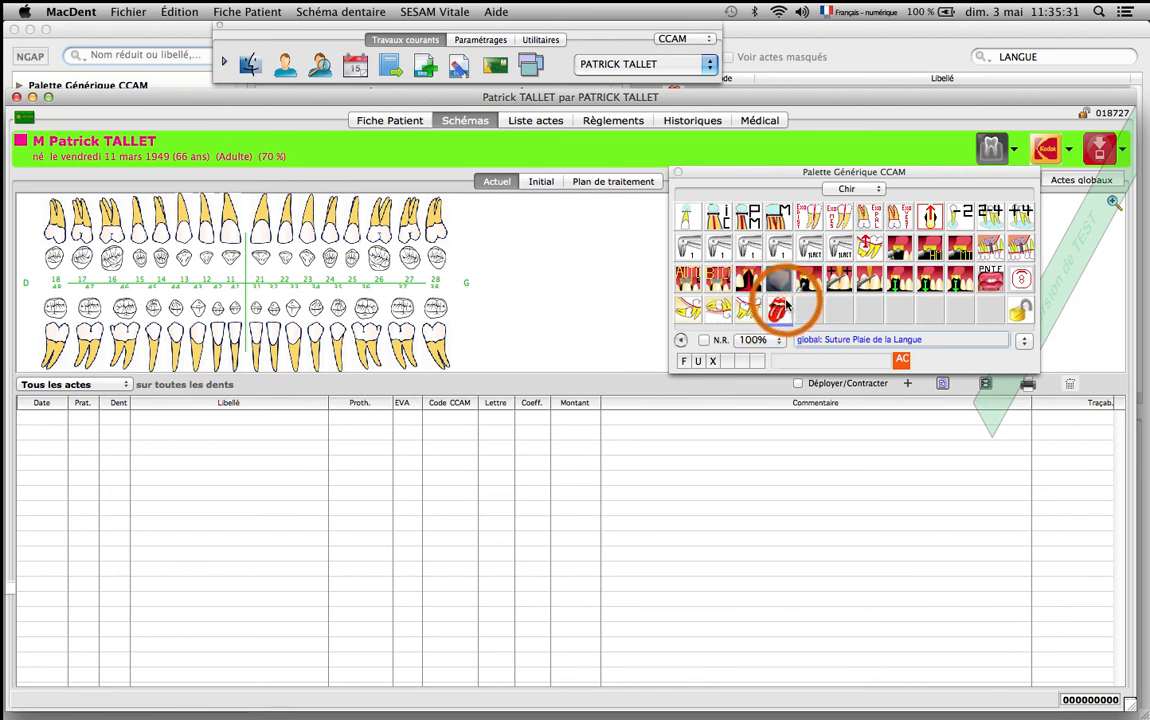
Close and redisplay the act palette, show its Chir page, and select the "Suture Plaie de la Langue" act.
click(678, 174)
click(360, 14)
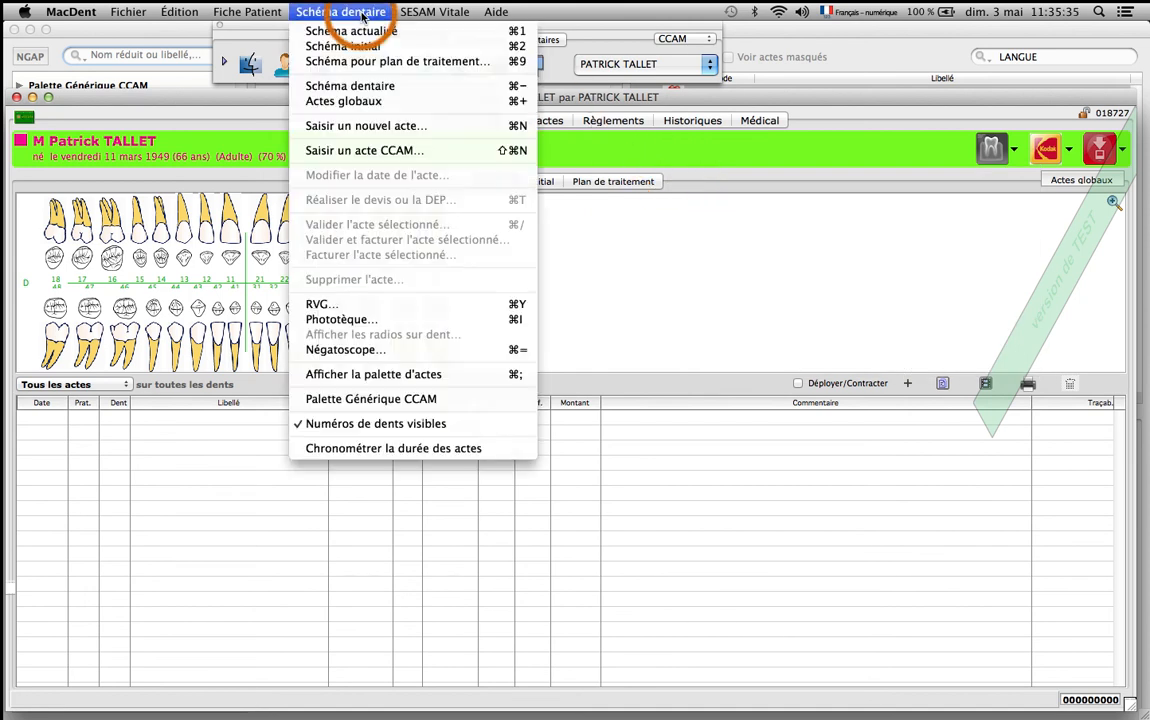
click(367, 375)
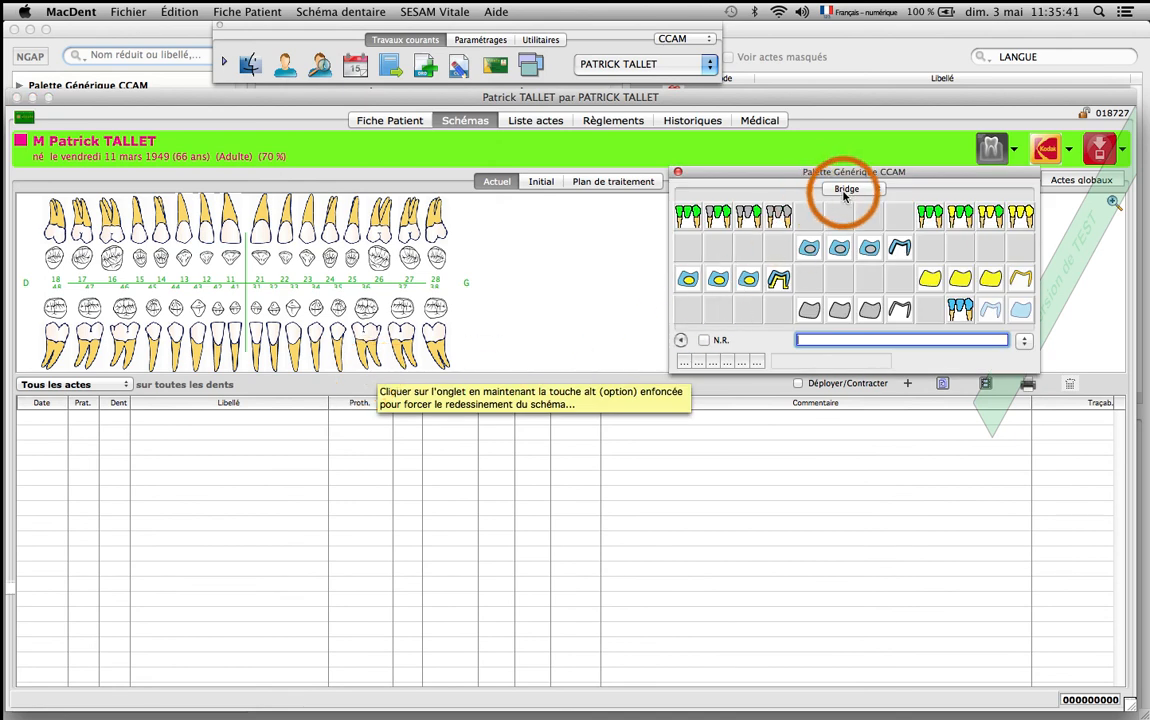
click(836, 190)
click(843, 203)
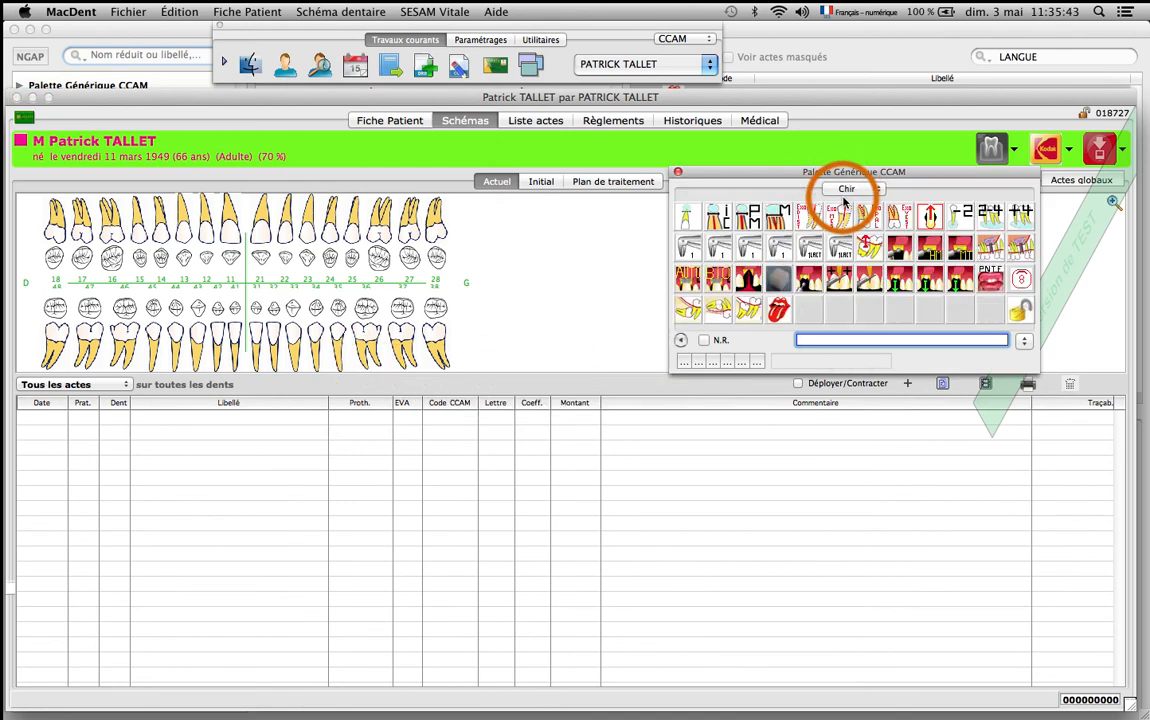
click(778, 316)
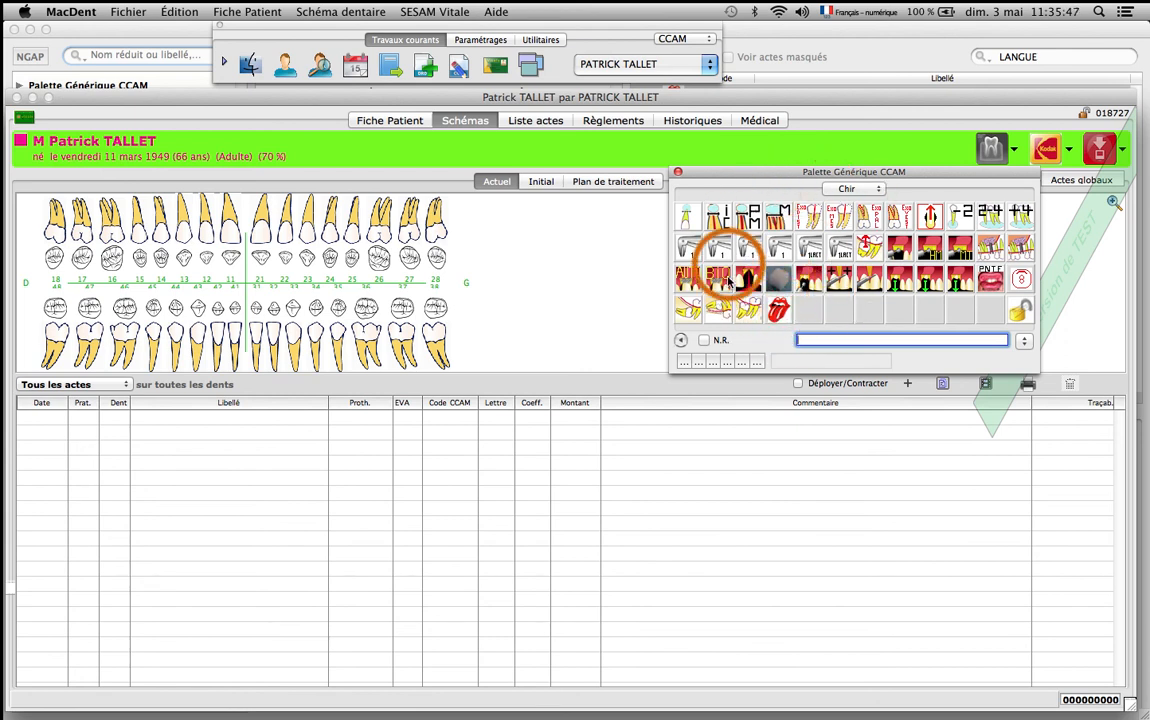
click(779, 313)
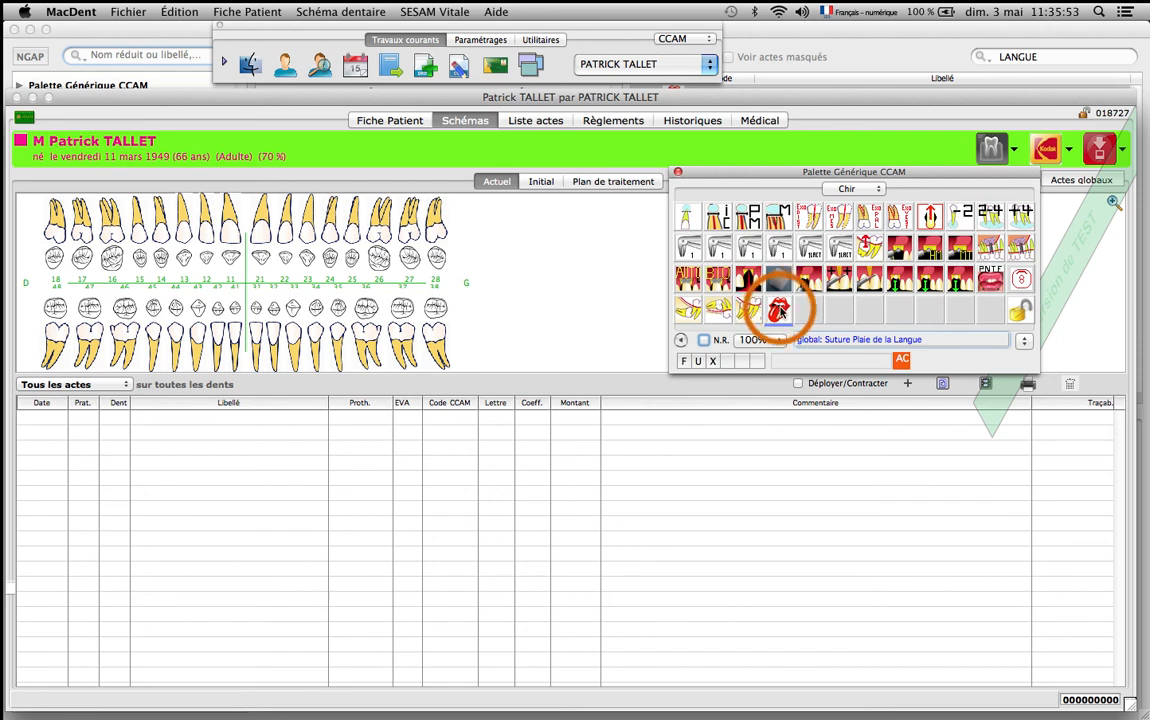
Show the global acts schema and place "Suture Plaie de la Langue" in the central box of the whole-mouth diagram.
click(1061, 183)
click(778, 309)
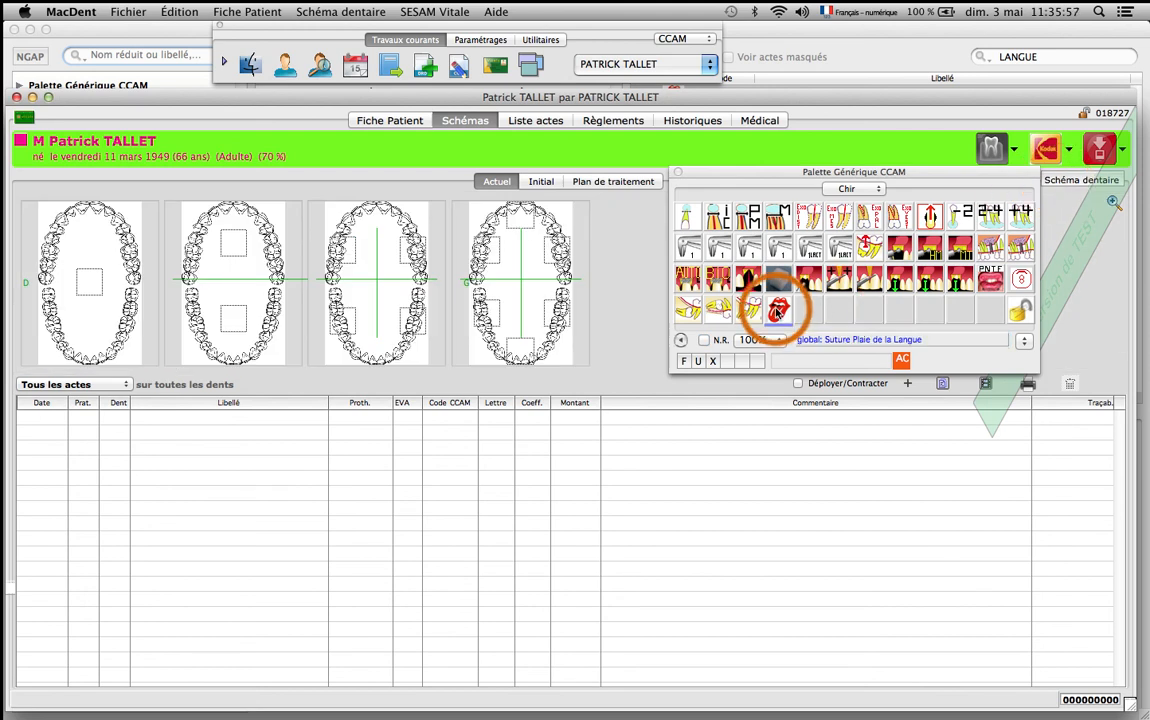
click(90, 283)
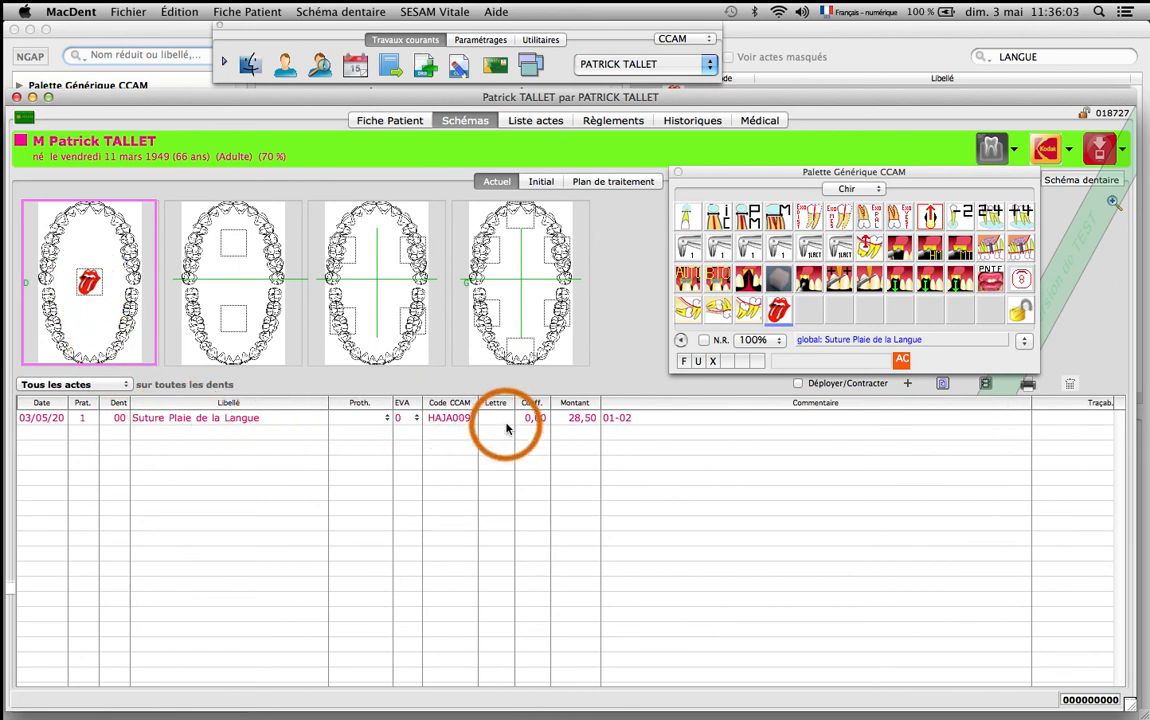
Format the electronic care sheet (FSE) for the tongue suture, declaring that it is not an accident, and quit the formatting window.
click(1027, 386)
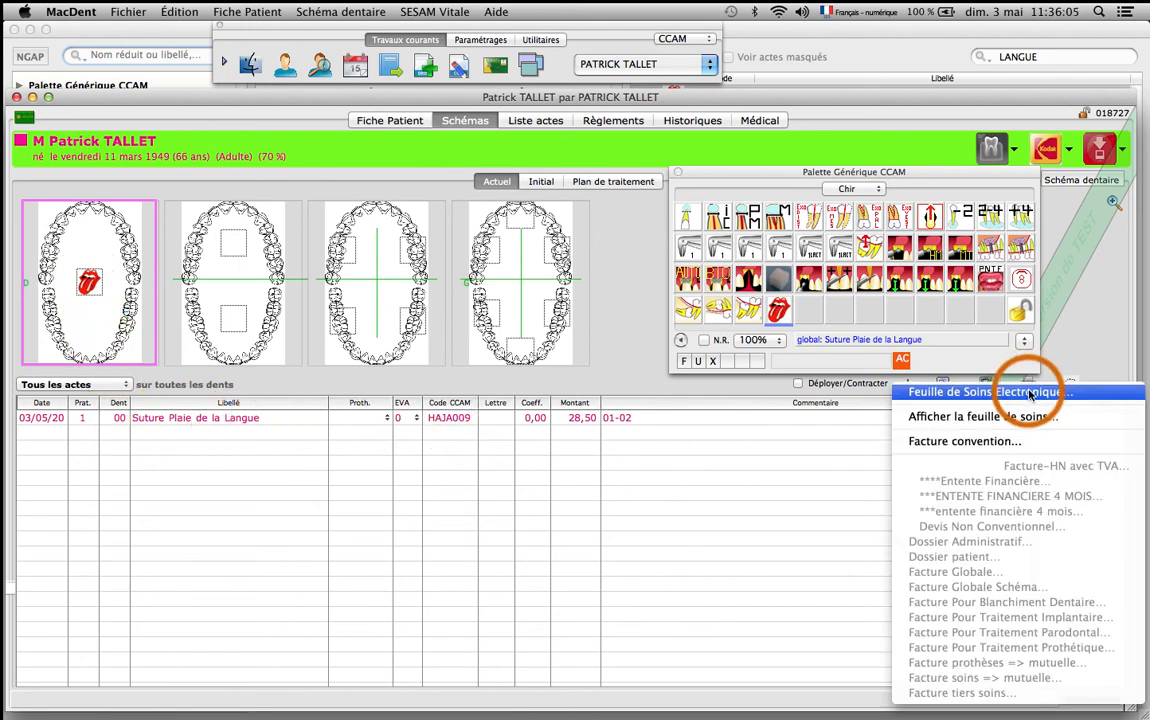
click(1028, 393)
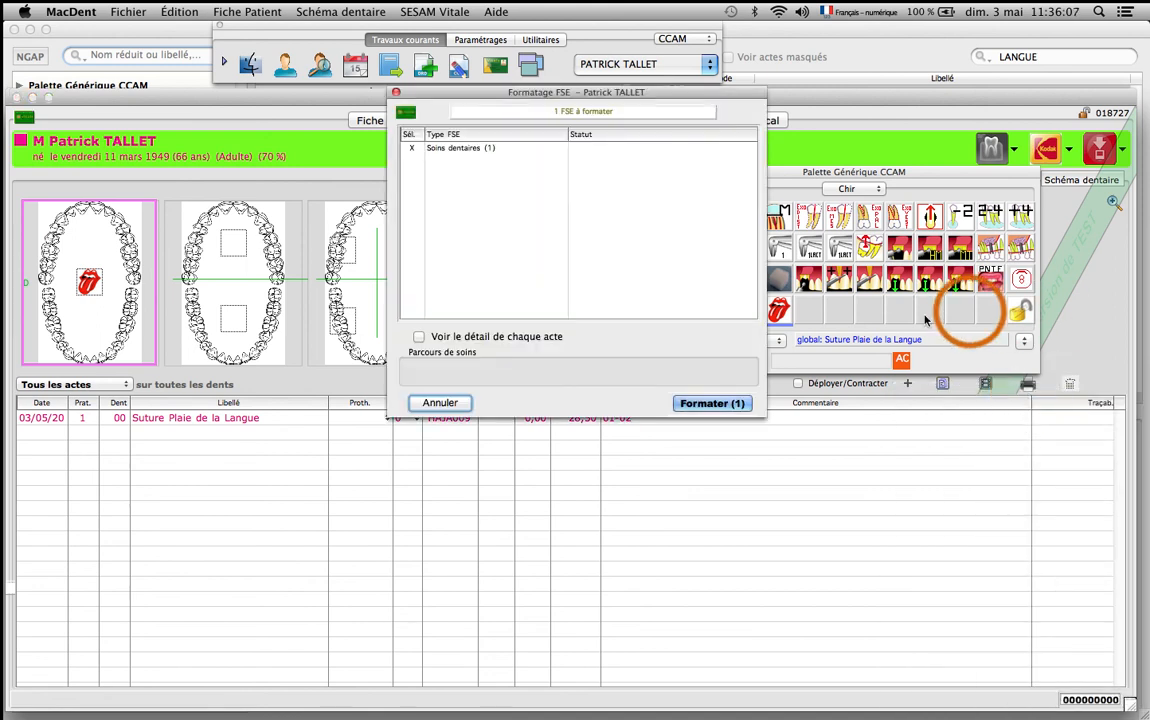
click(712, 403)
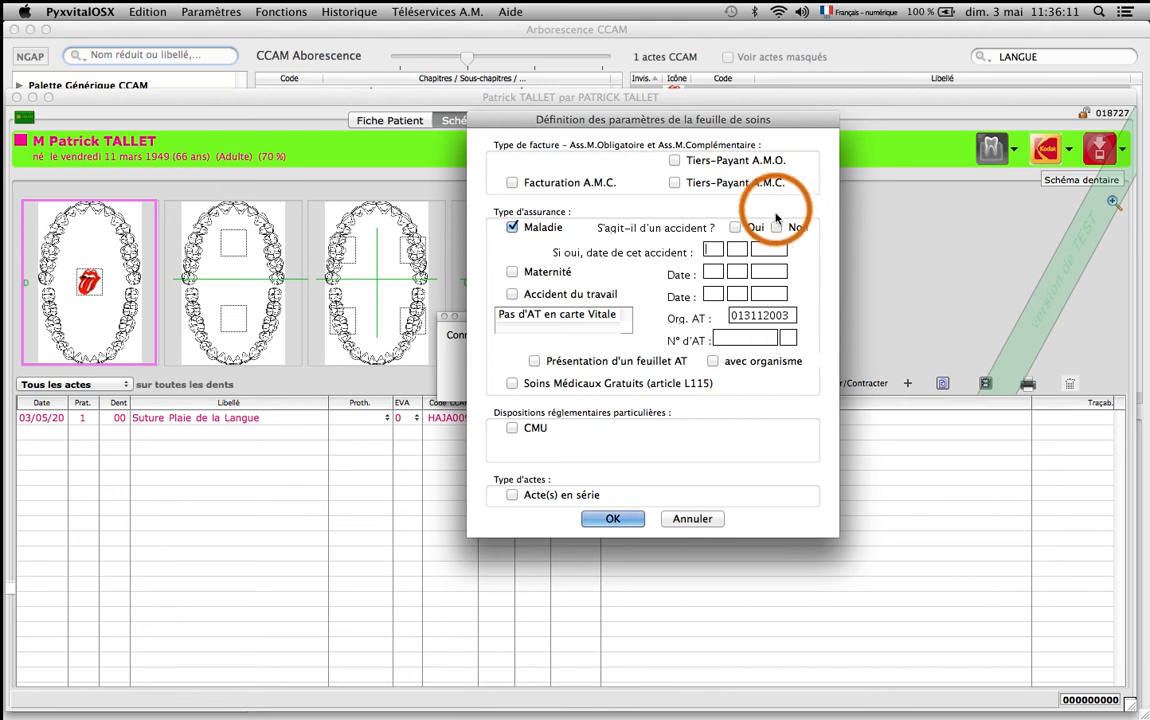
click(777, 227)
click(613, 518)
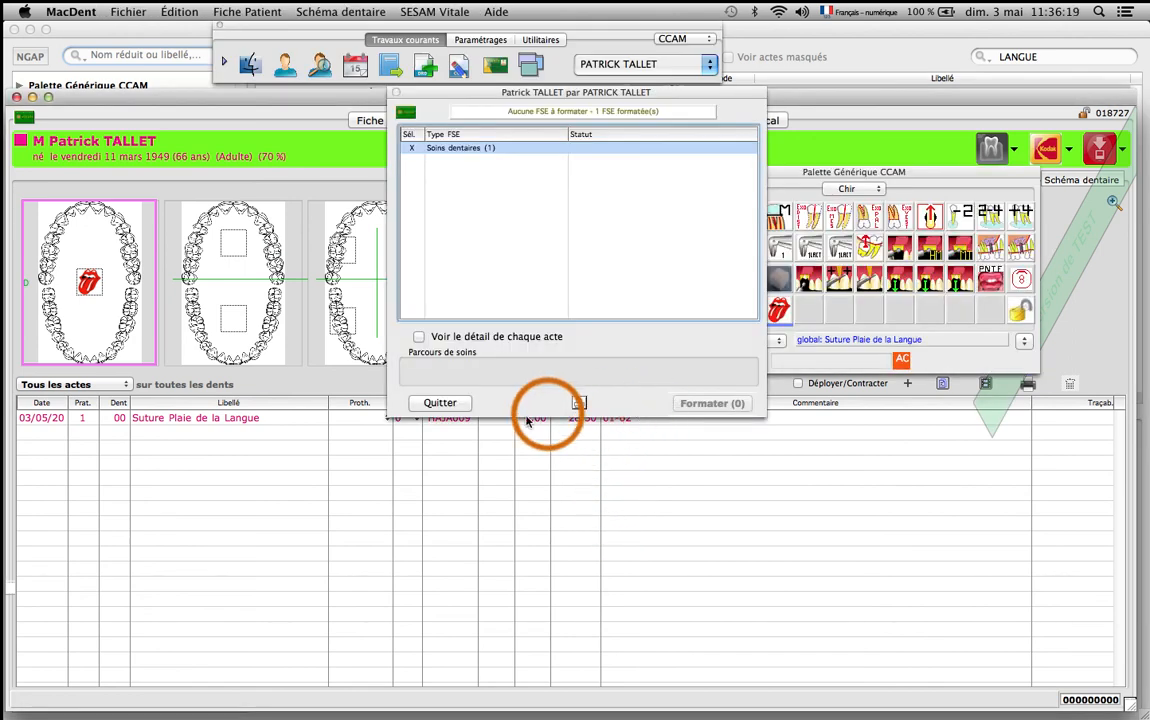
click(440, 402)
Open the recorded FSE from the patient's history, check its receipt and act code, and return to the patient's schemas.
click(688, 120)
click(697, 216)
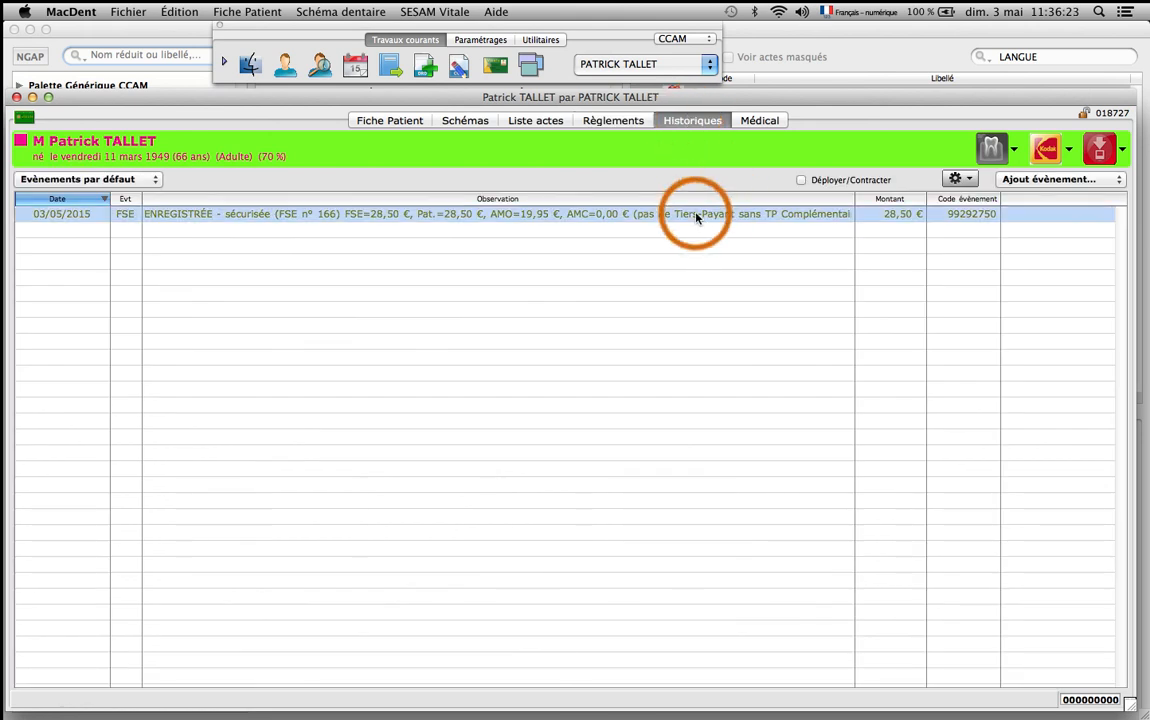
double_click(697, 216)
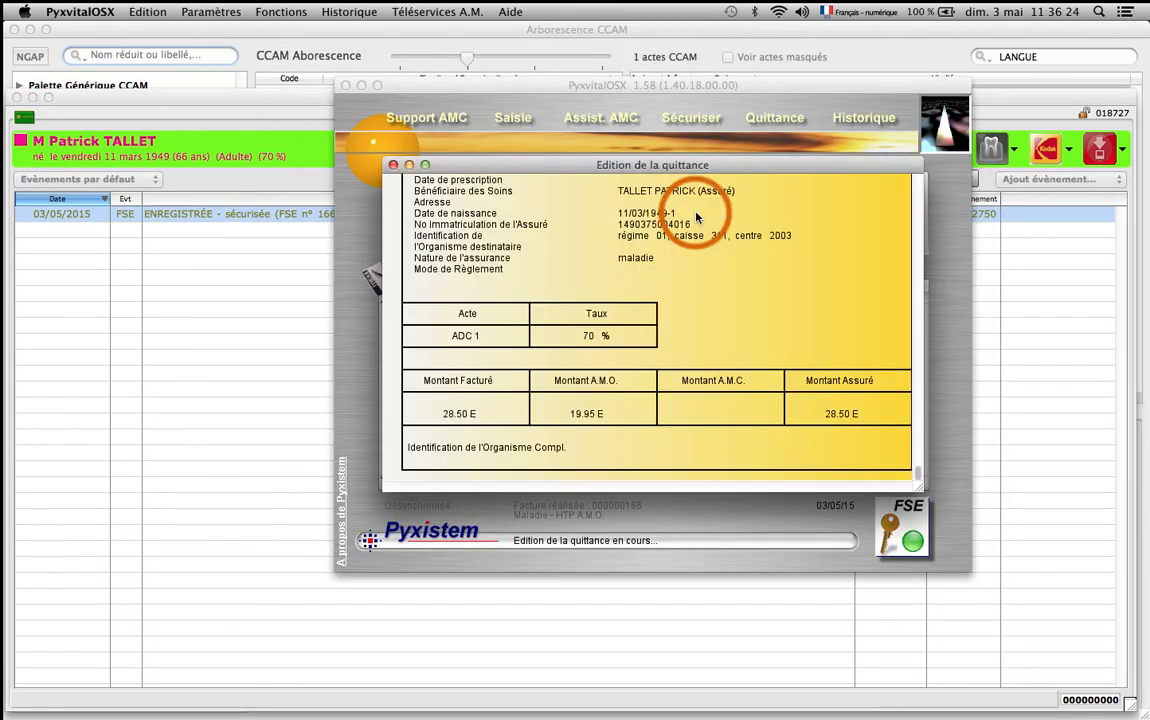
click(393, 164)
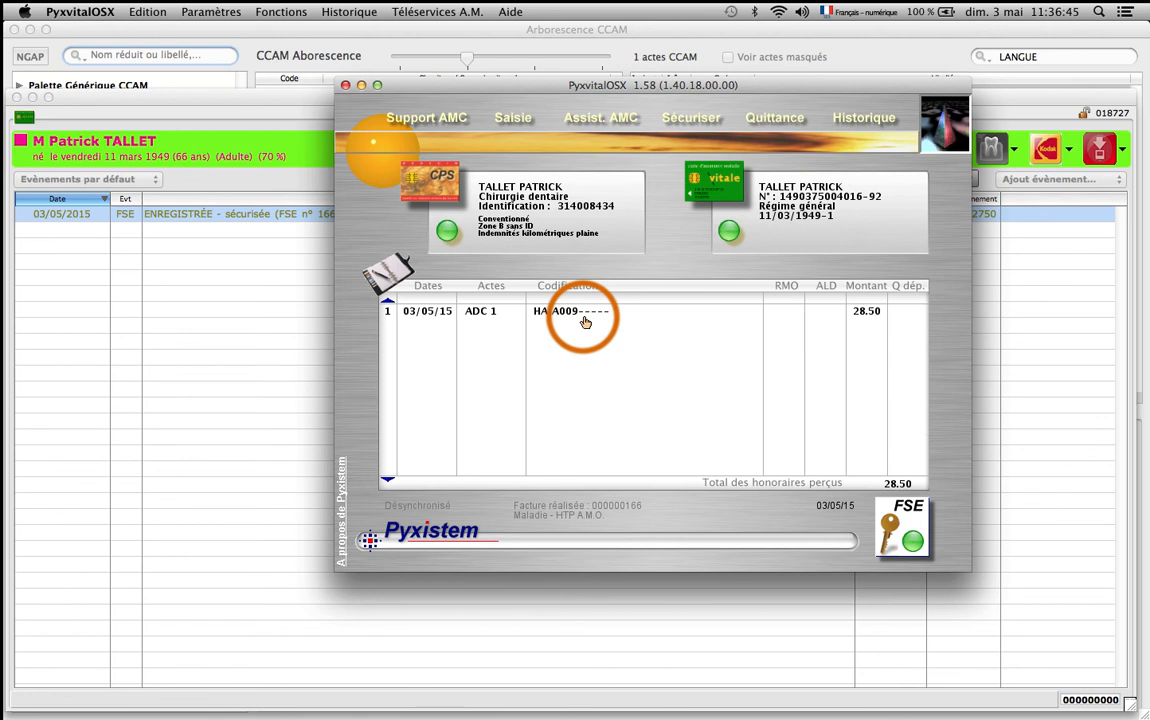
click(308, 97)
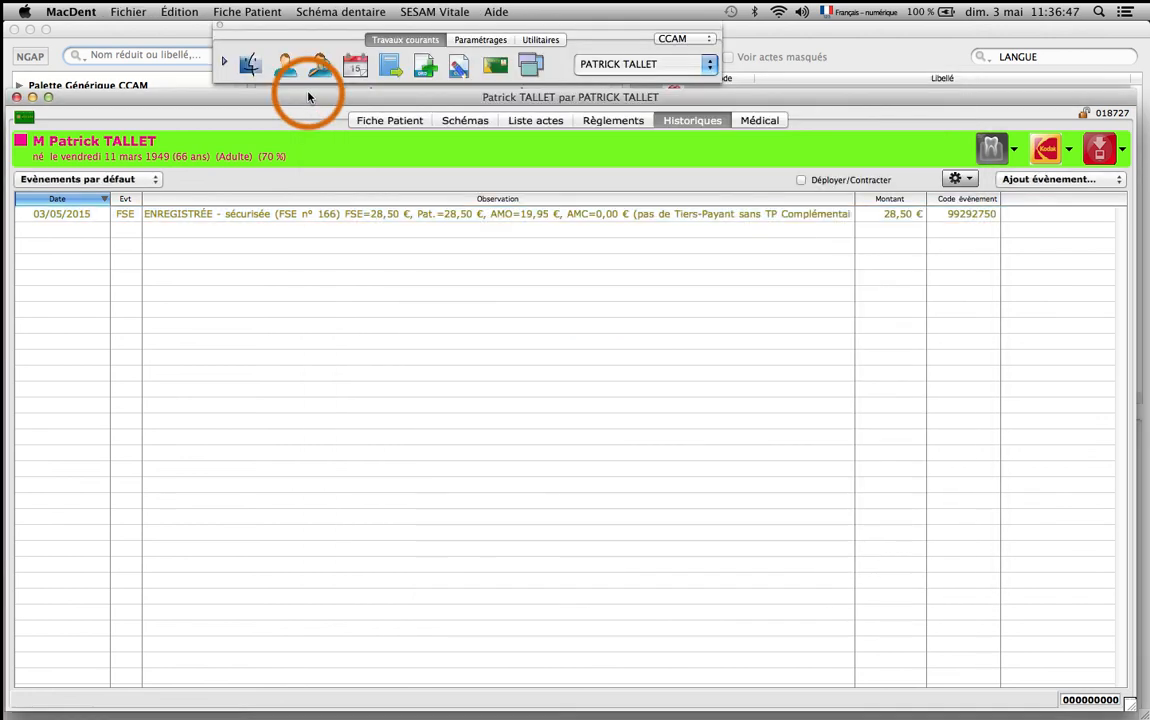
click(460, 121)
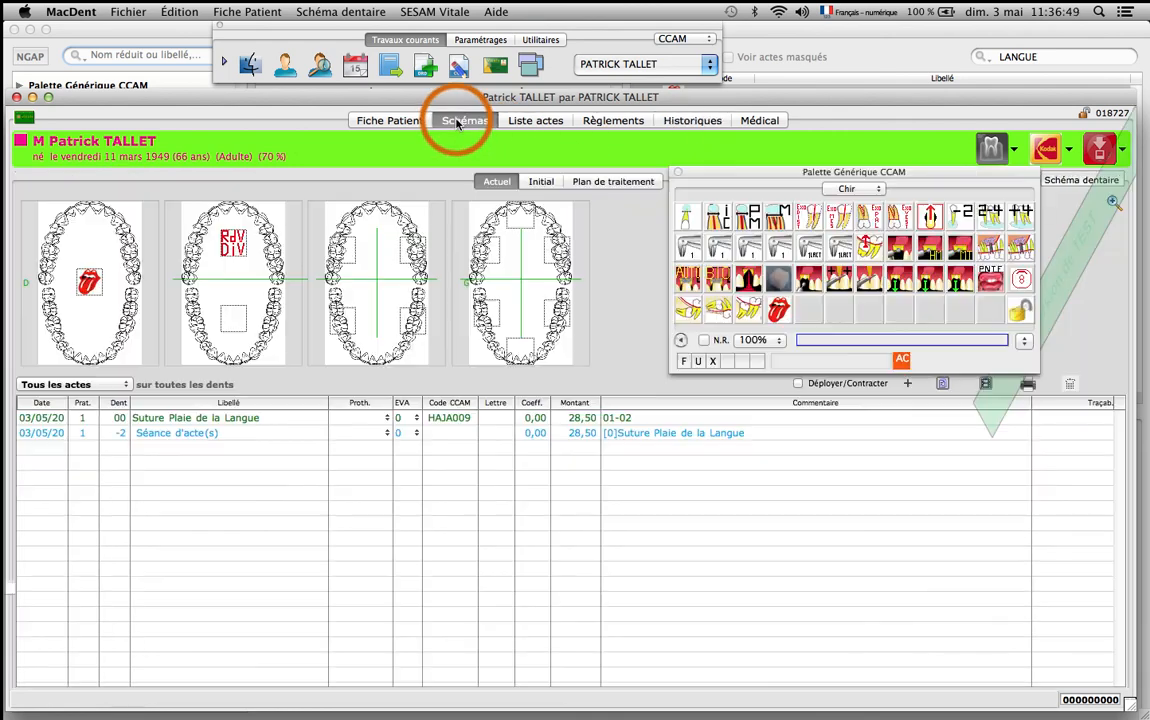